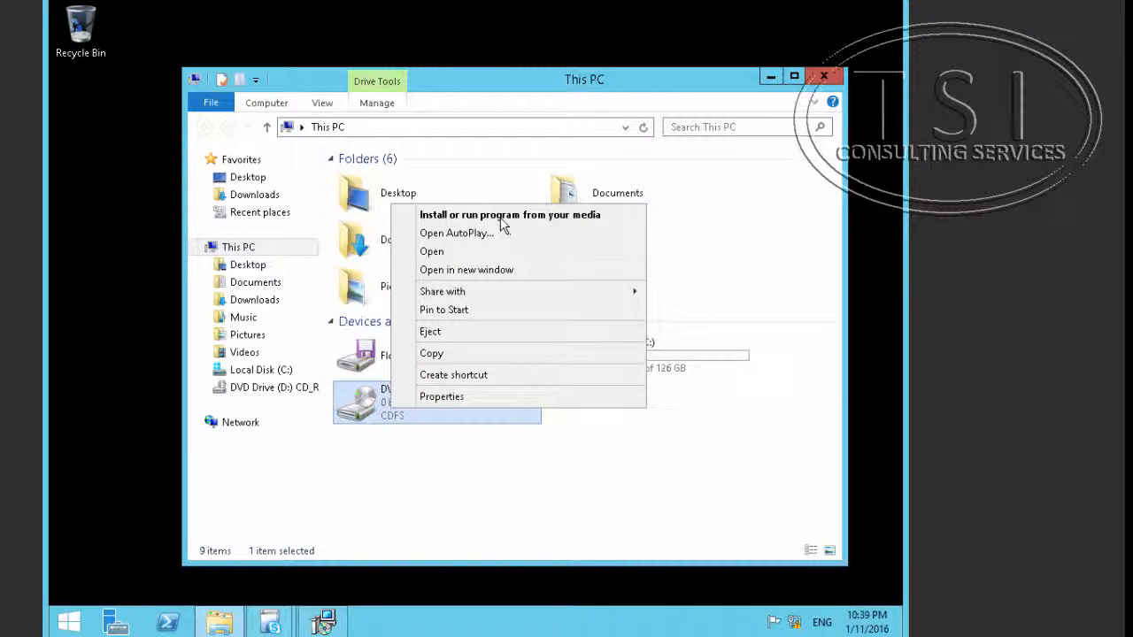
Step: Install the Core Components from the setup media without checking for updates, accepting the licence terms
left_click(502, 218)
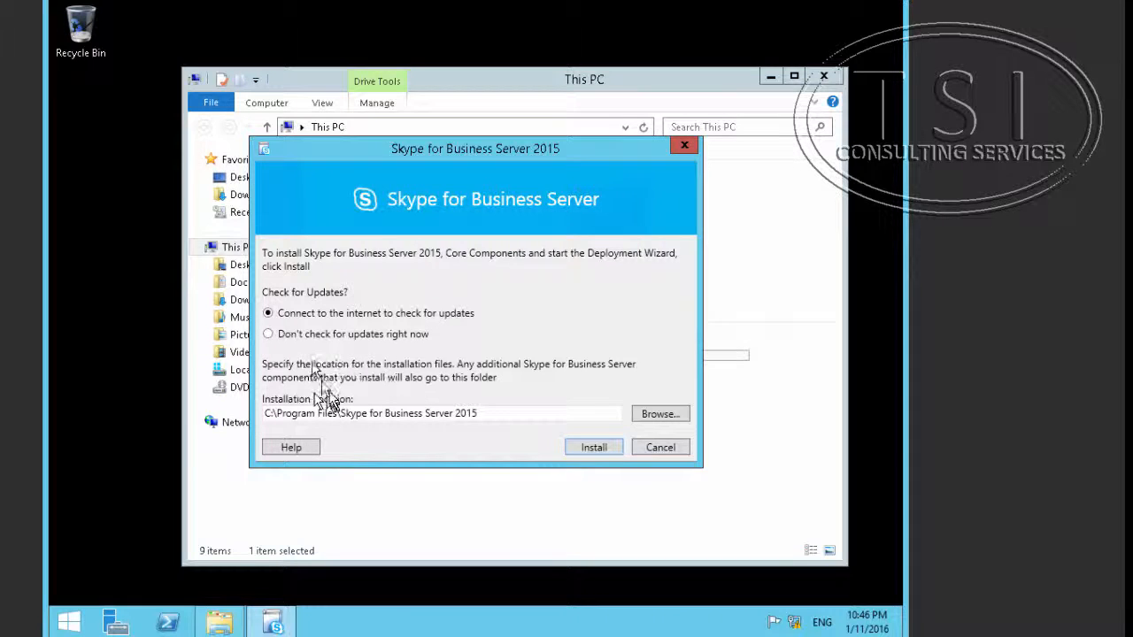
left_click(316, 336)
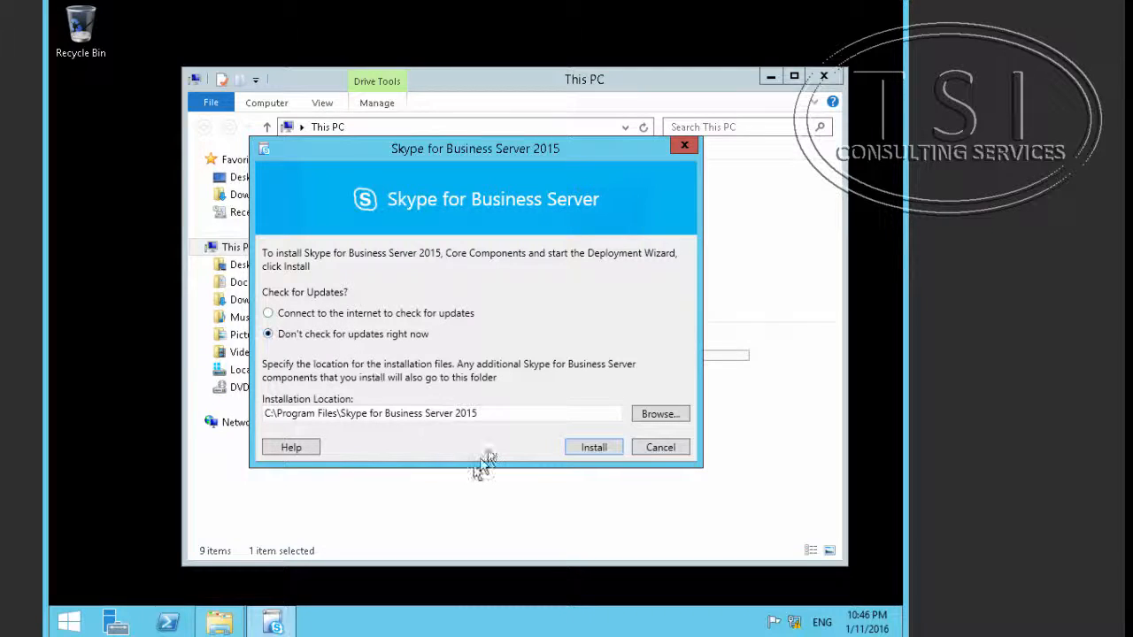
left_click(591, 449)
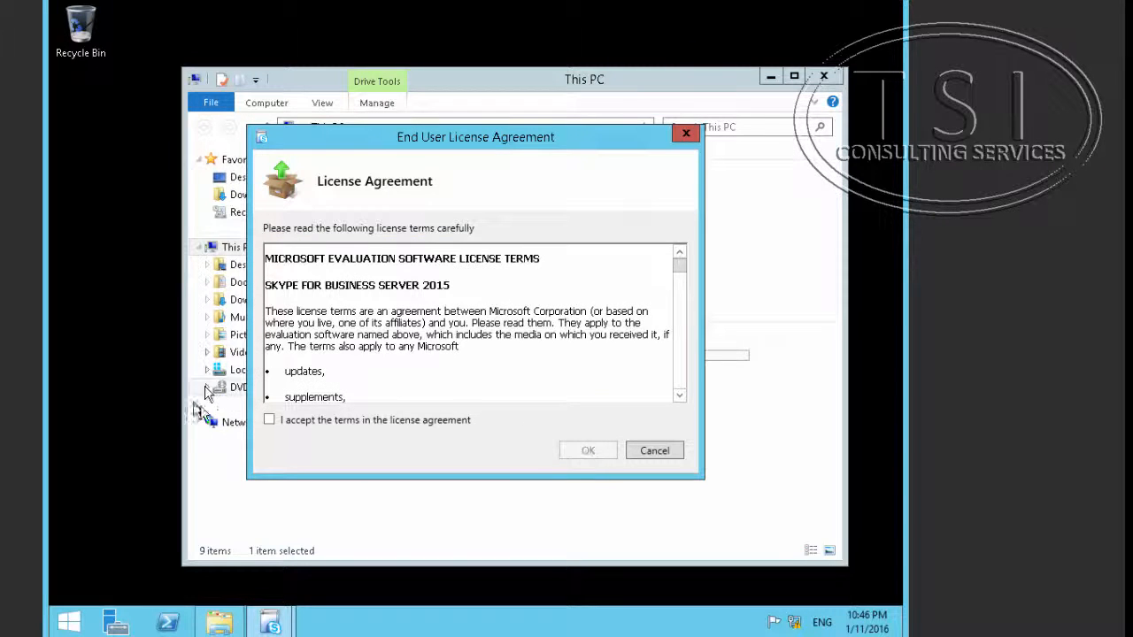
left_click(302, 420)
left_click(586, 450)
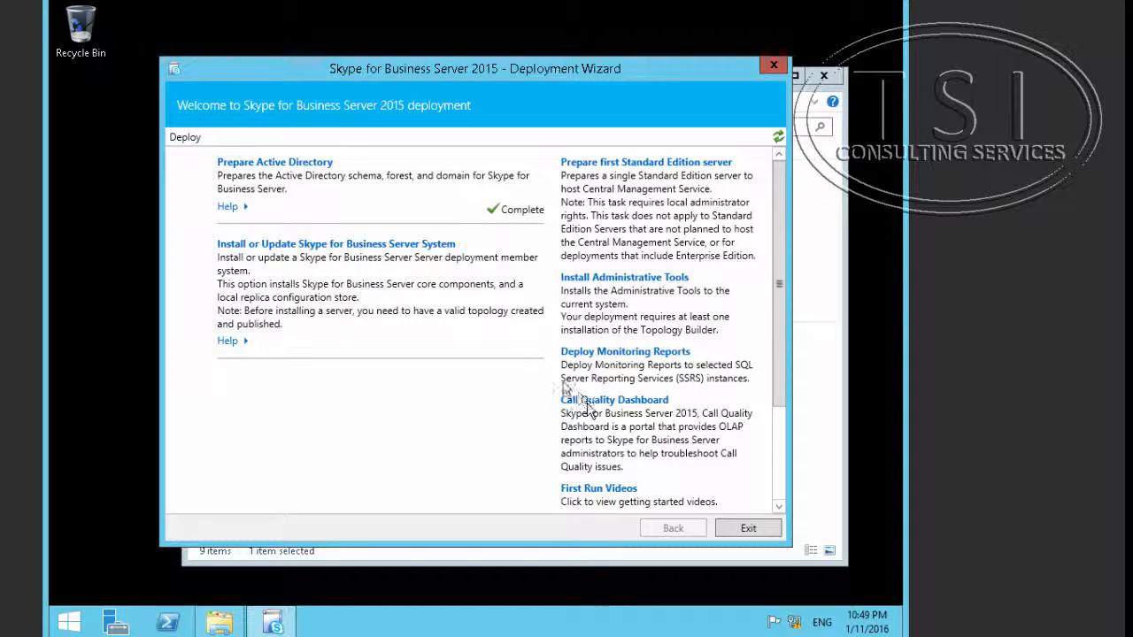
Step: Go from the Deploy page to the Install or Update member system page
left_click(368, 251)
left_click(337, 245)
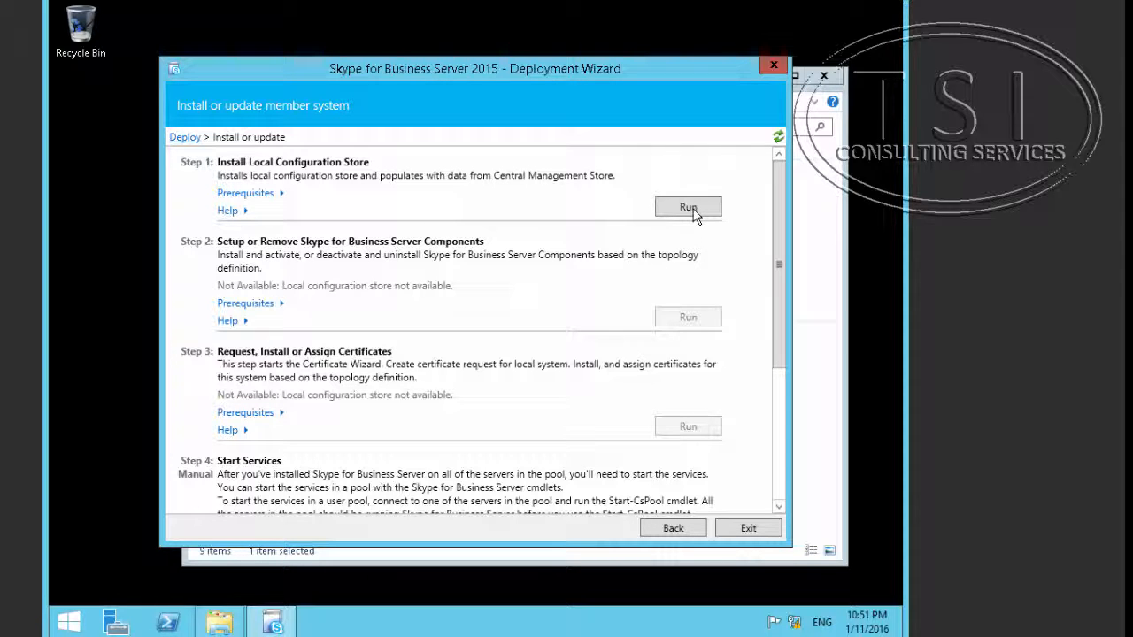
Step: Run Step 1 to build the local configuration store from the Central Management store, then check the Enable-CSReplica output
left_click(693, 208)
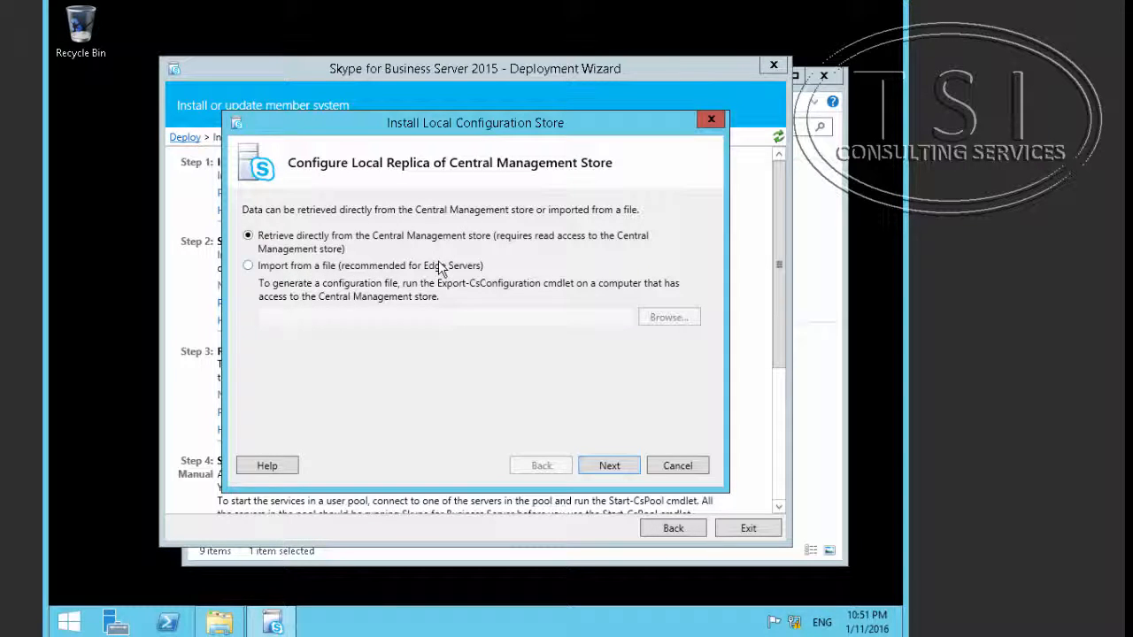
left_click(611, 465)
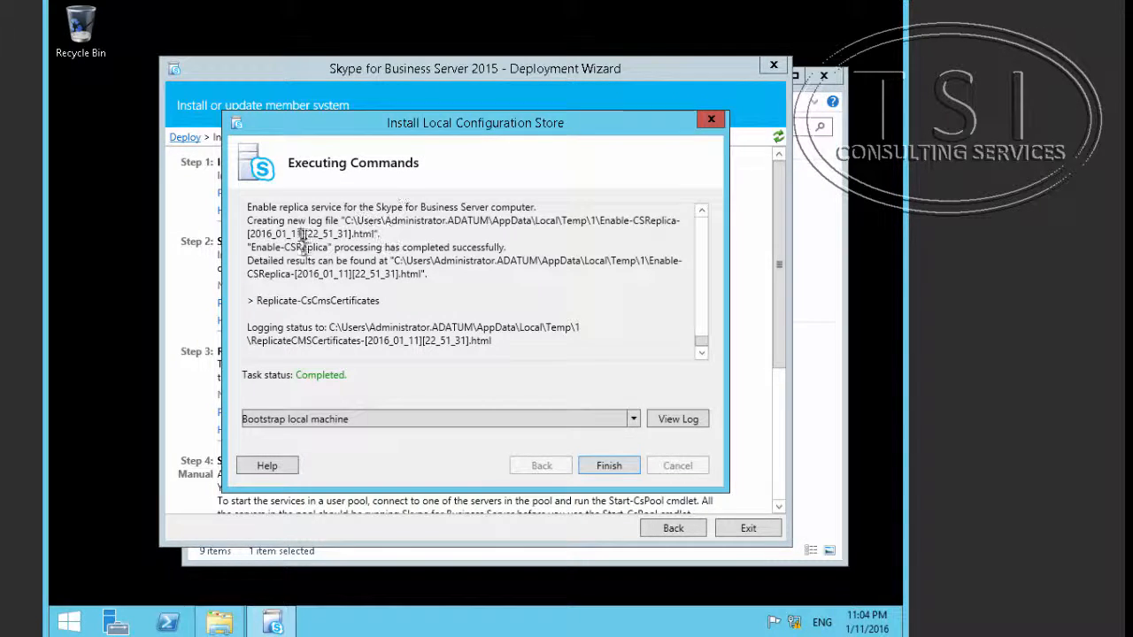
scroll(263, 243, "up", 3)
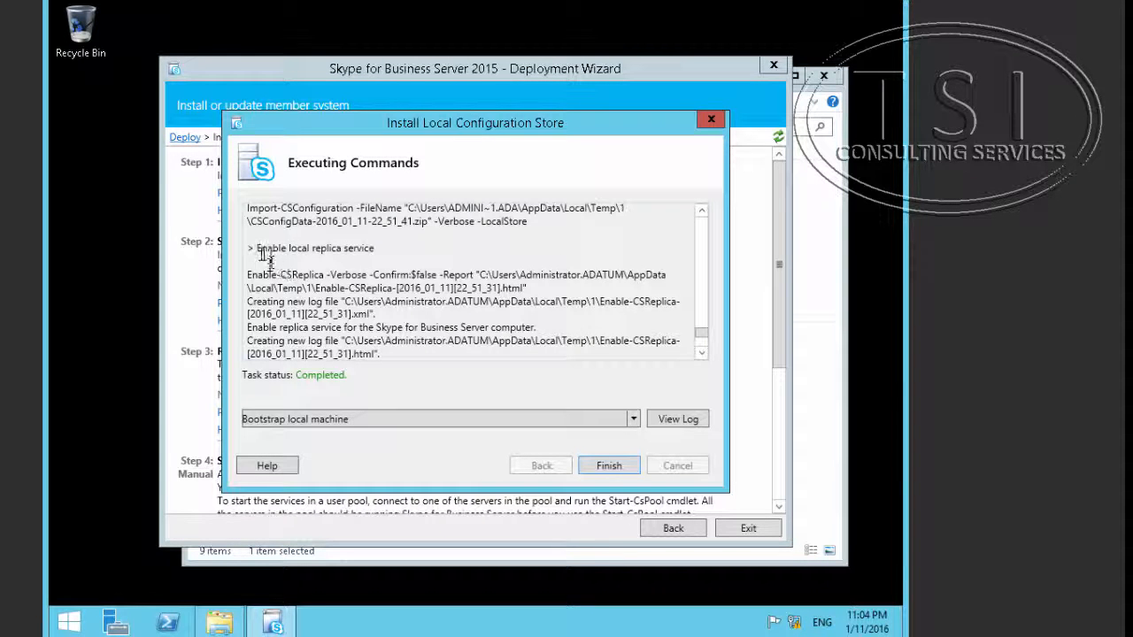
scroll(258, 254, "down", 1)
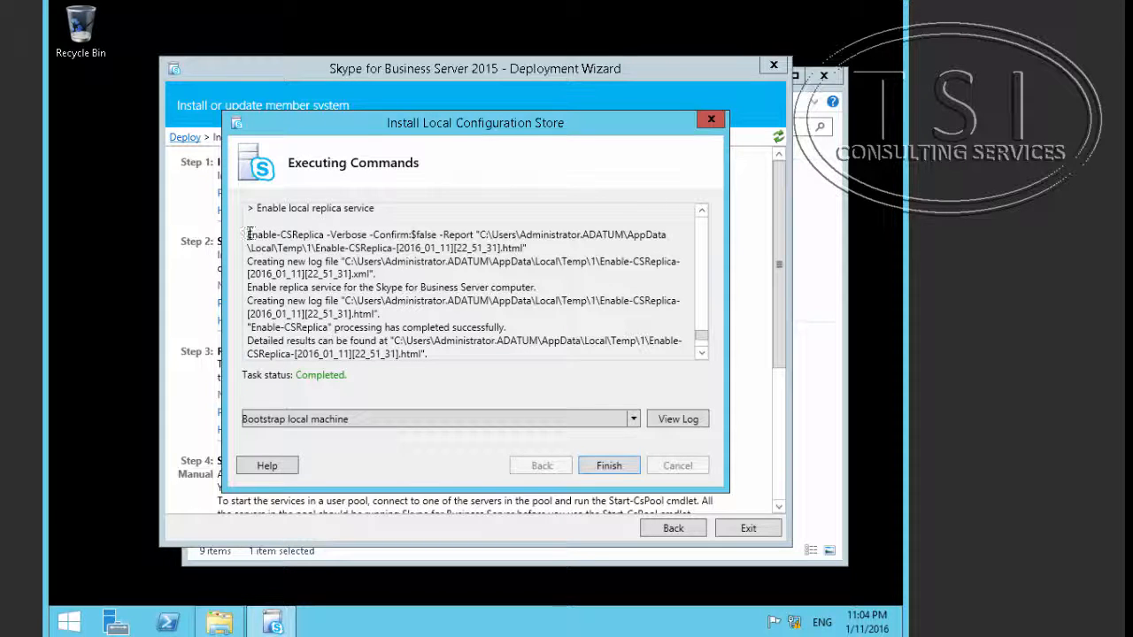
left_click_drag(248, 235, 325, 235)
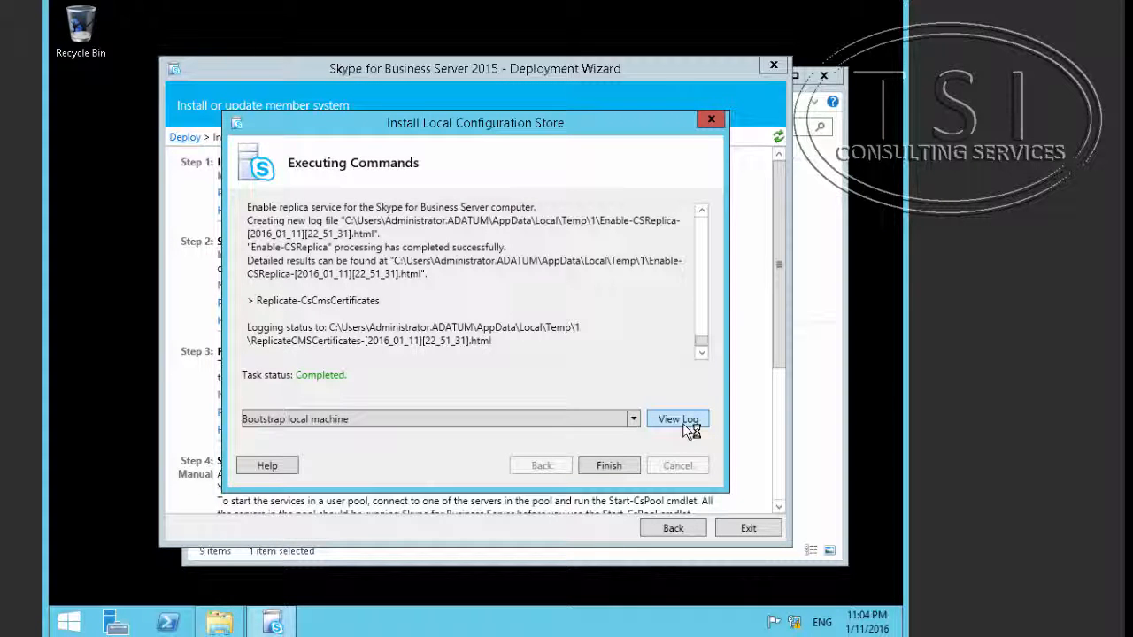
Step: Open the deployment log and expand BootstrapLocalMgmt and its Bootstrapper actions to confirm each succeeded
left_click(682, 424)
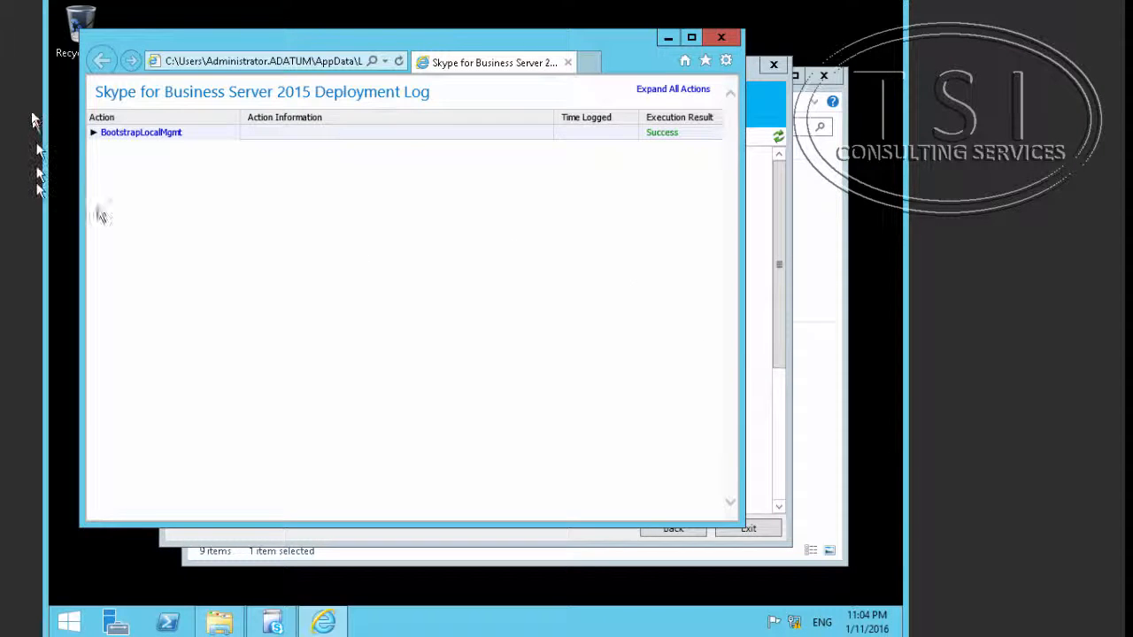
left_click(94, 136)
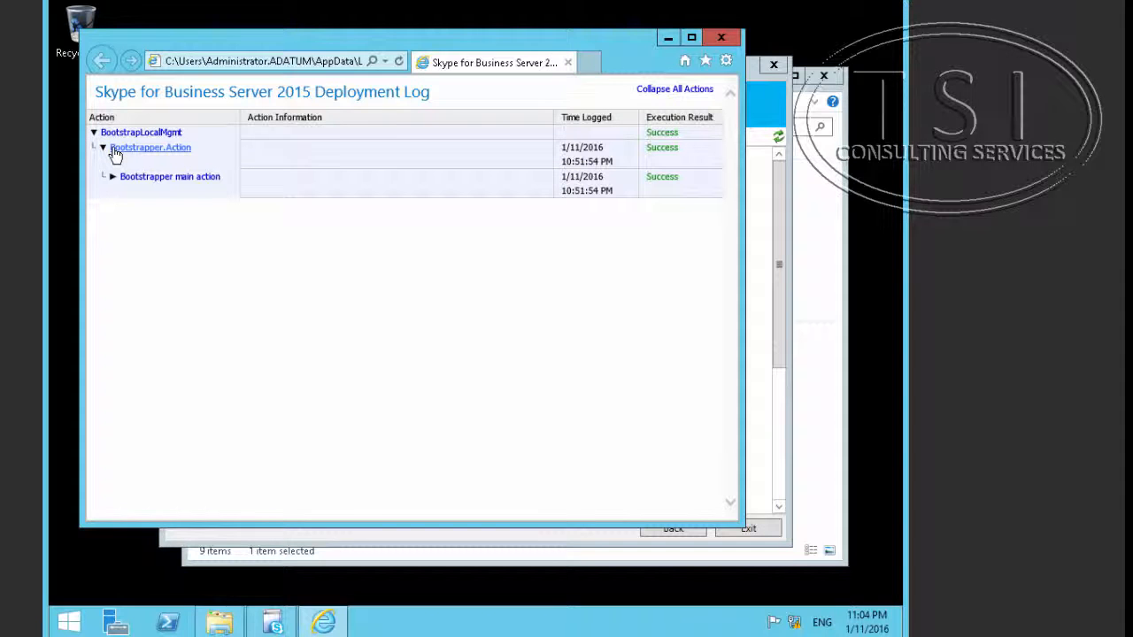
left_click(114, 151)
left_click(111, 181)
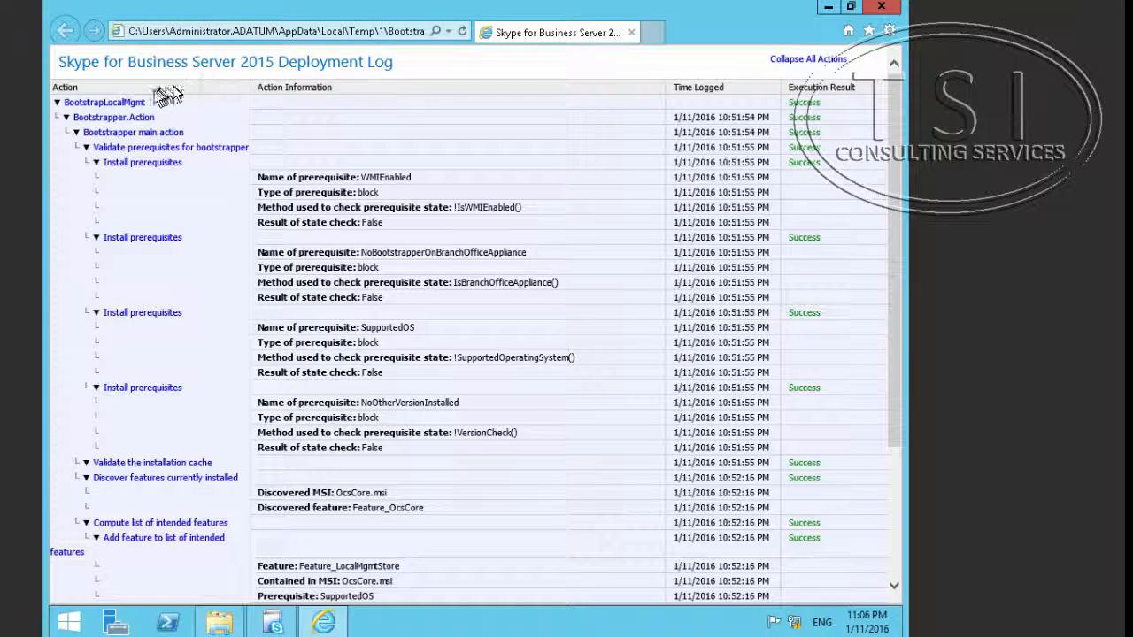
left_click(130, 104)
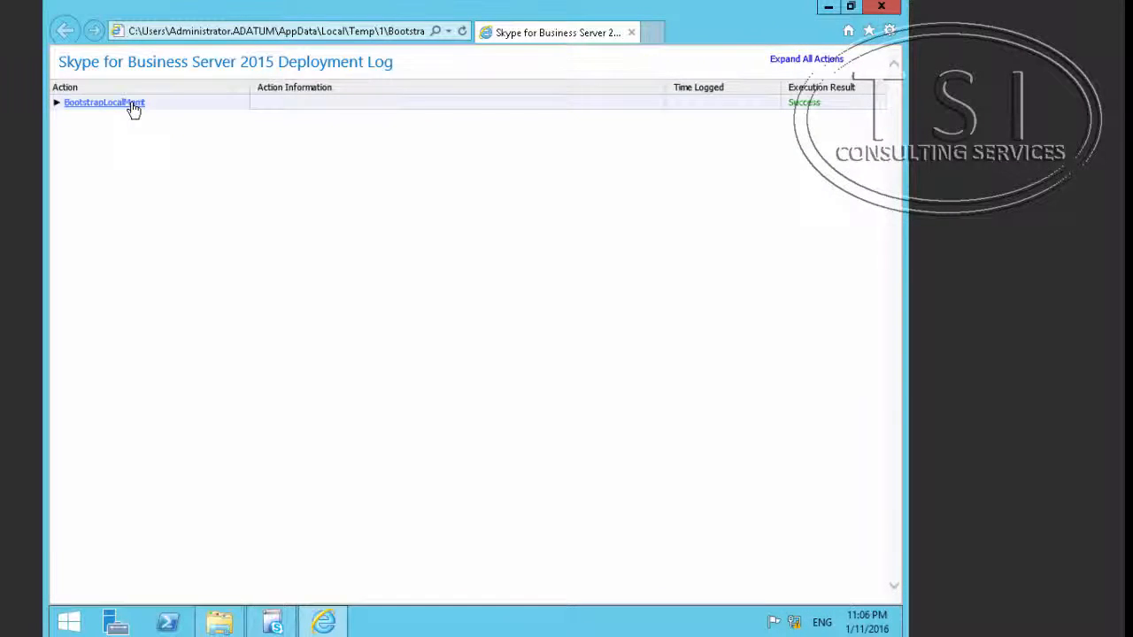
left_click(133, 105)
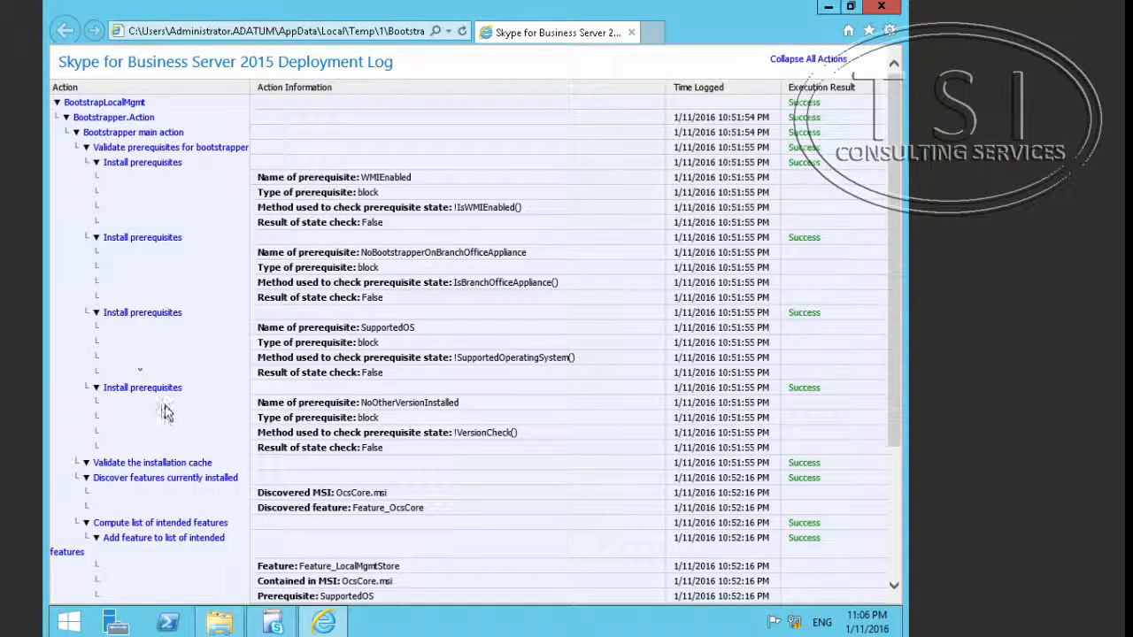
scroll(197, 430, "down", 3)
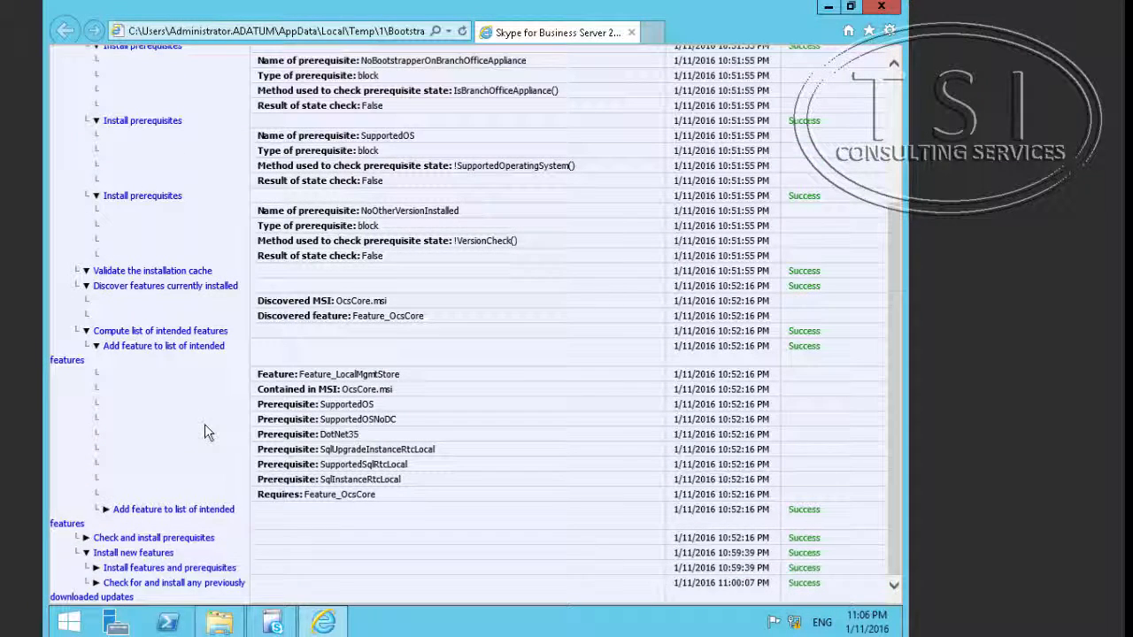
scroll(249, 392, "up", 3)
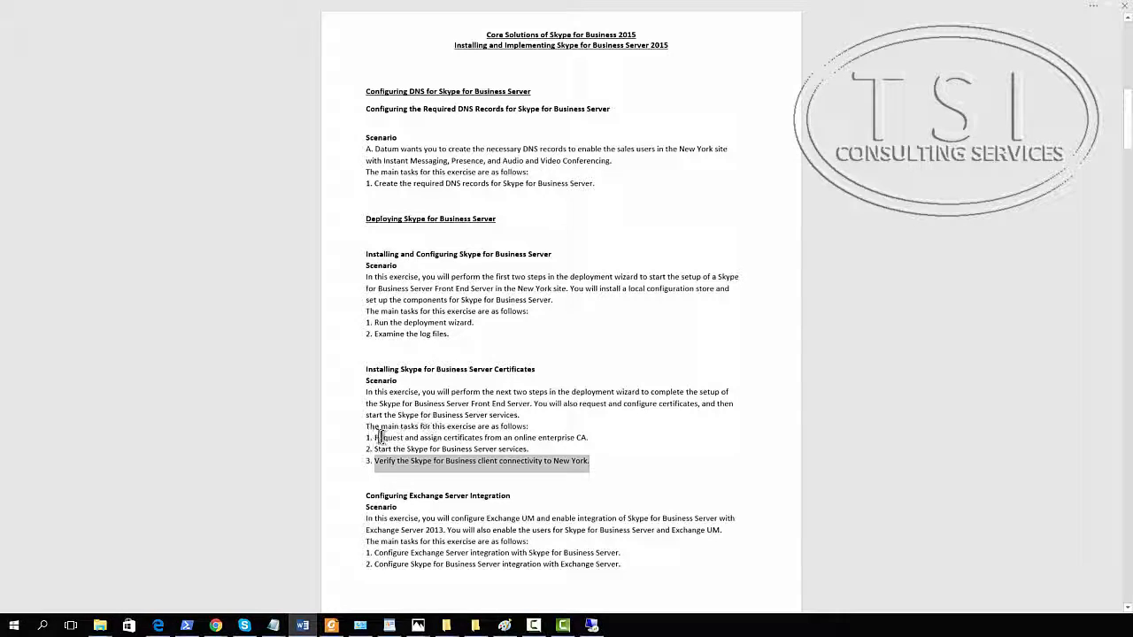
Step: Highlight task 1 in the lab guide: request and assign certificates from an online enterprise CA
left_click_drag(375, 437, 619, 443)
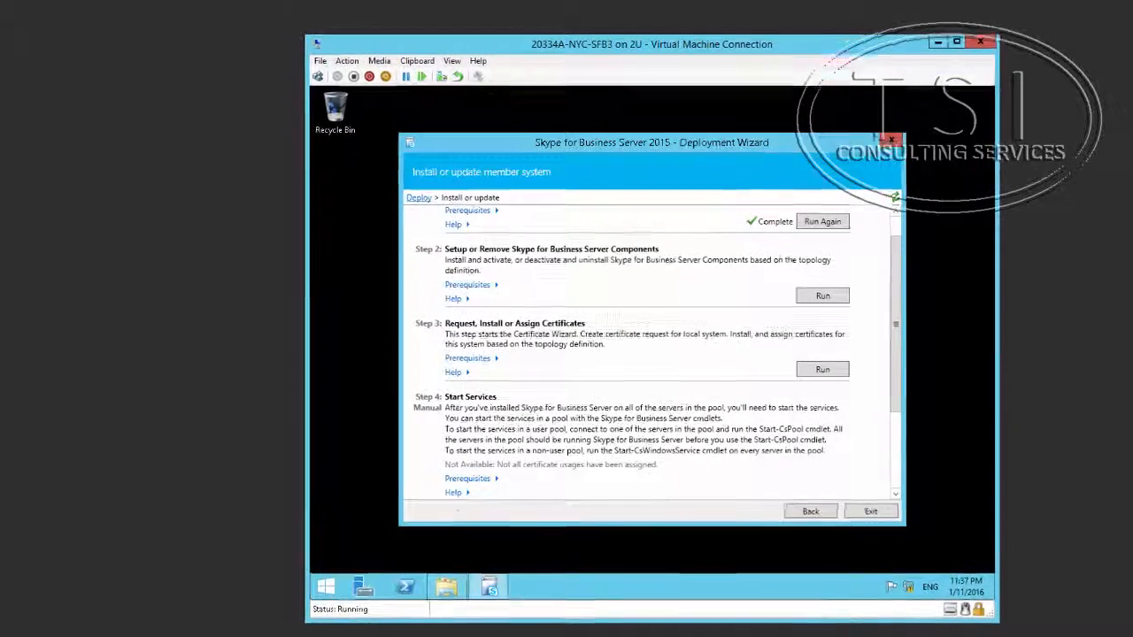
Step: Start a new certificate request and replace the friendly name with the copied one
left_click(827, 369)
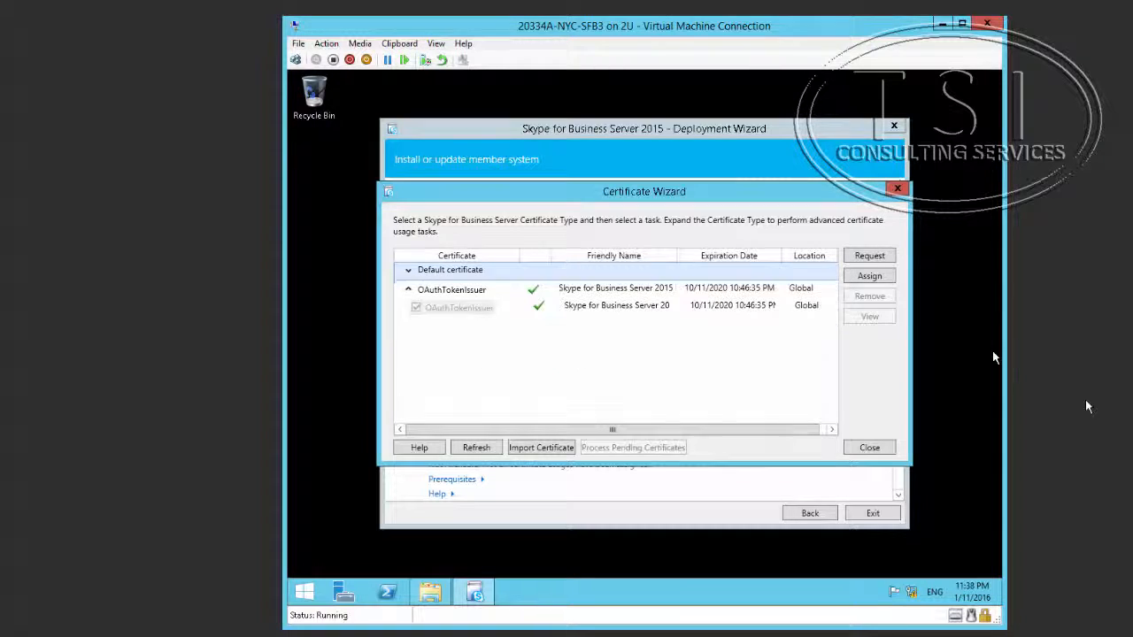
left_click(869, 258)
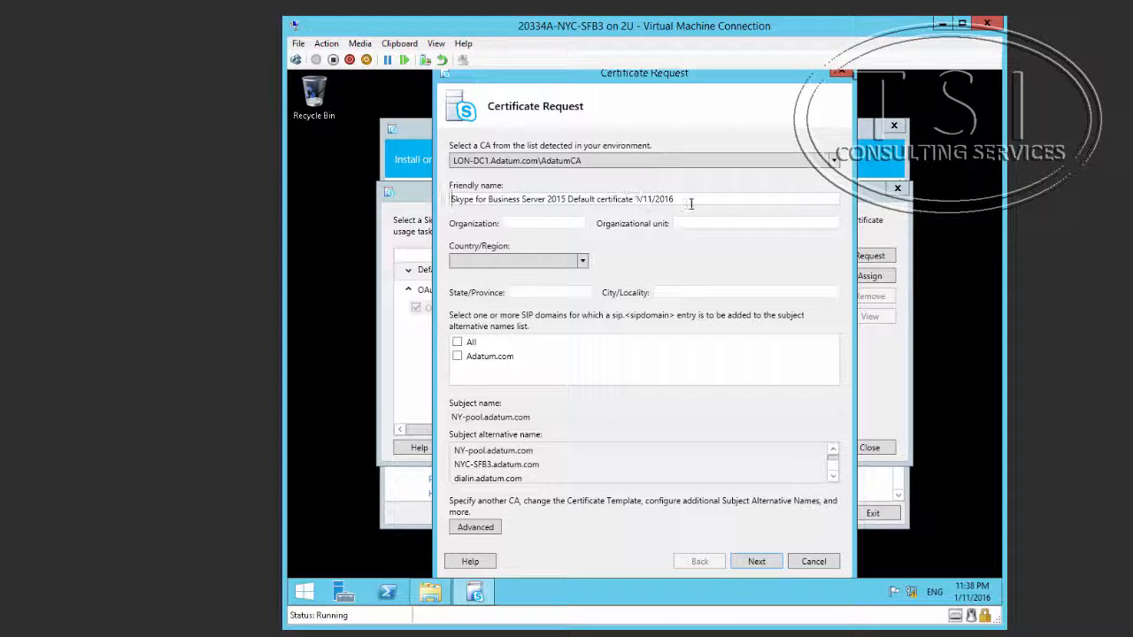
left_click_drag(690, 199, 436, 179)
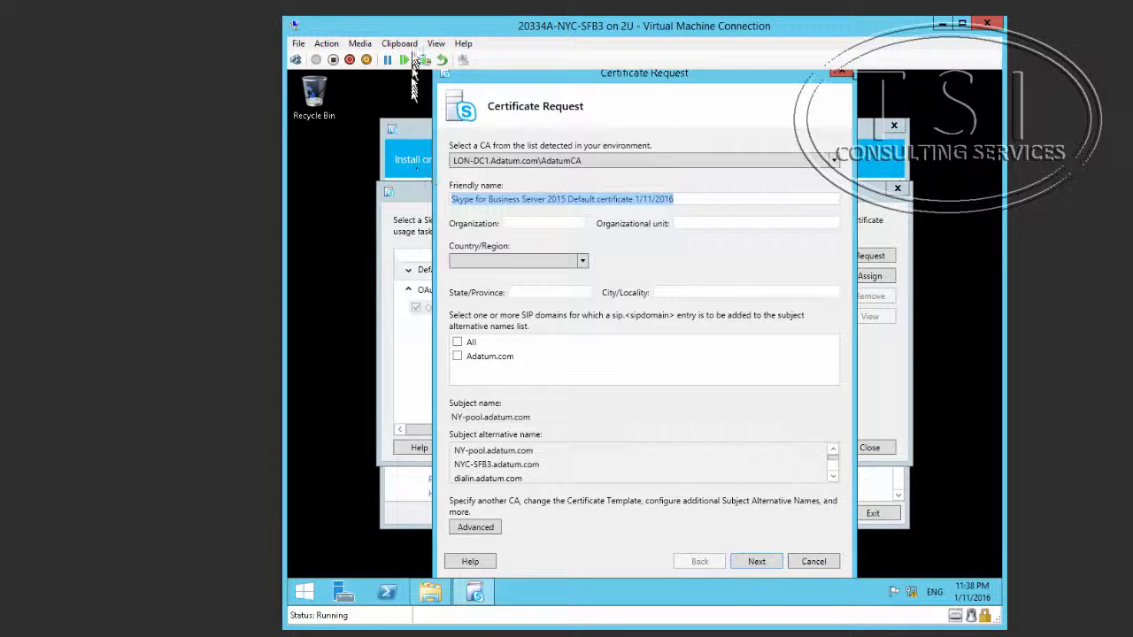
left_click(388, 44)
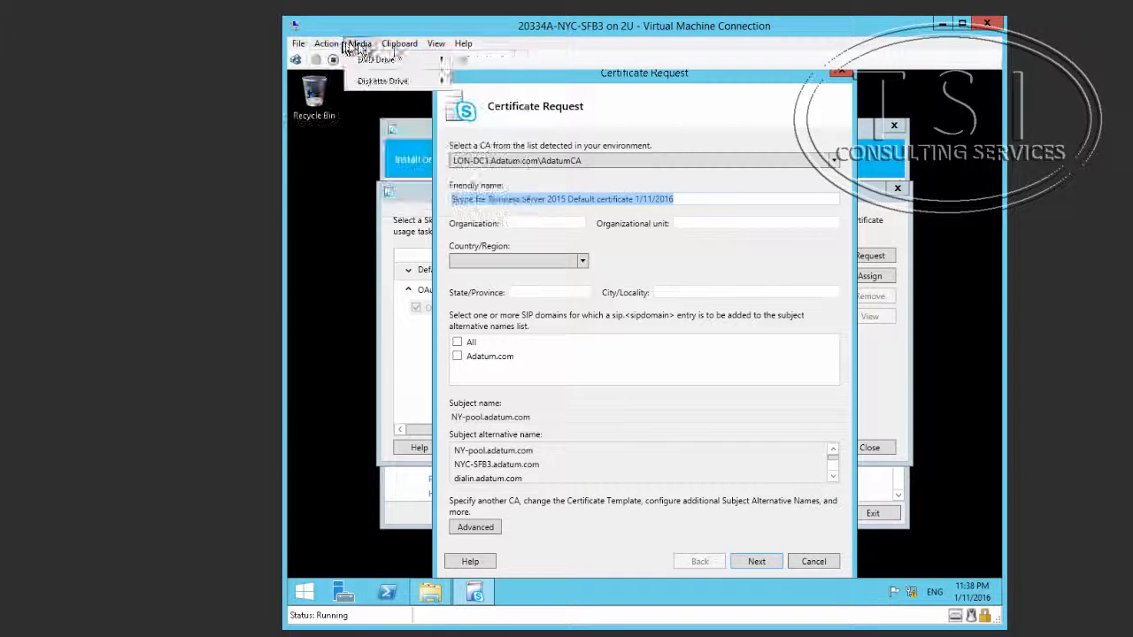
left_click(426, 59)
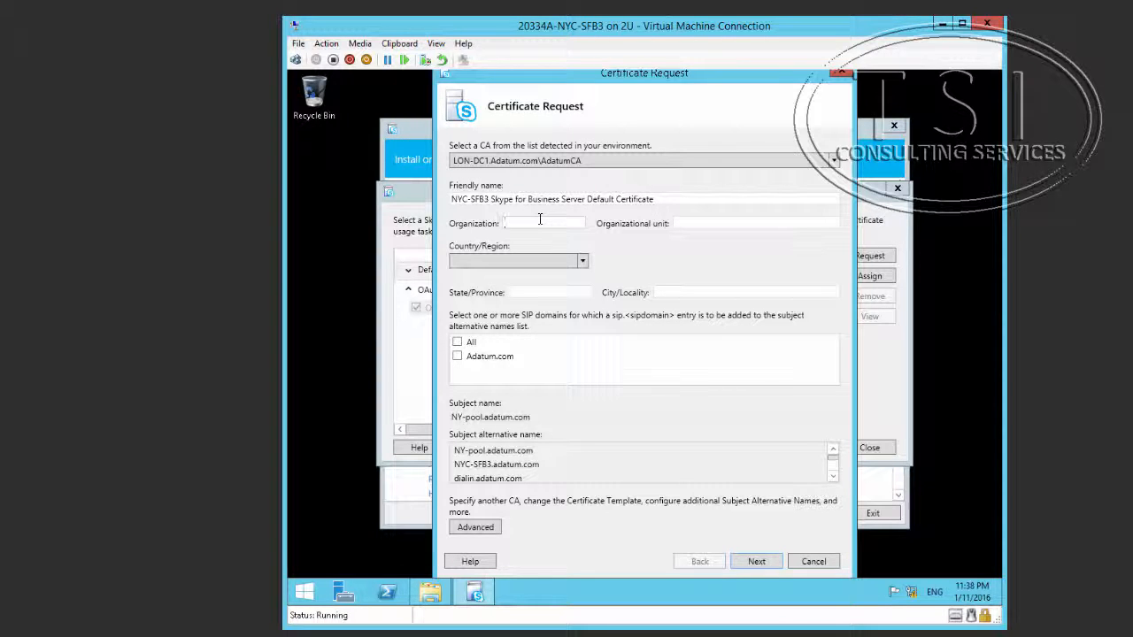
Step: Fill in the subject location: country United States, state New York, city New York
type("m")
key("Tab")
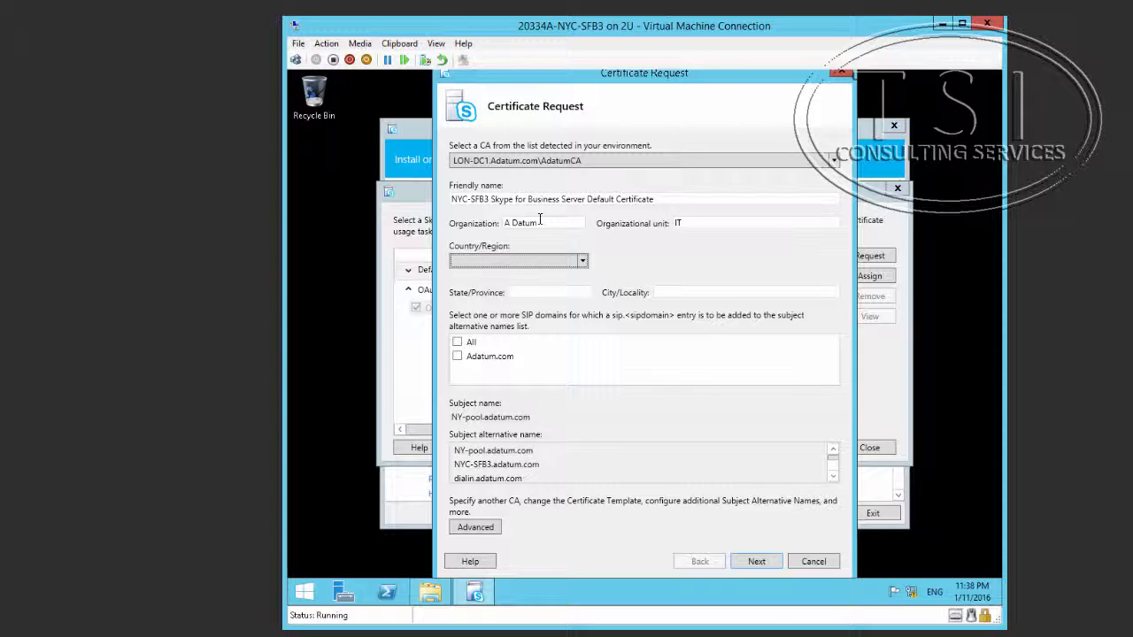
key("u")
key("u")
key("u")
key("u")
key("u")
key("u")
key("Tab")
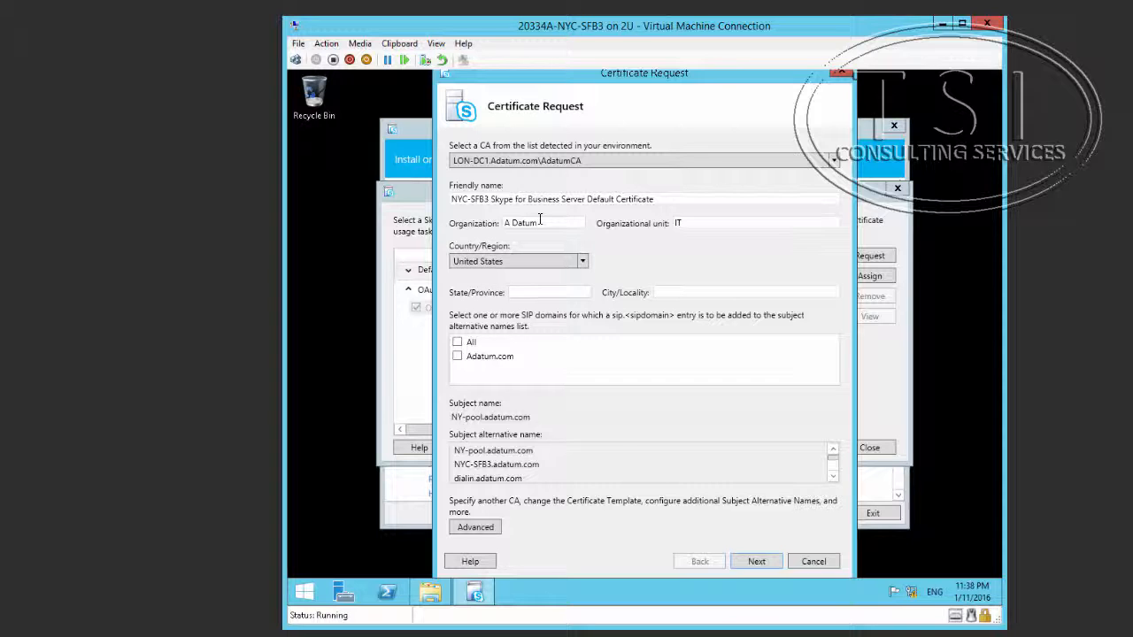
type("New York")
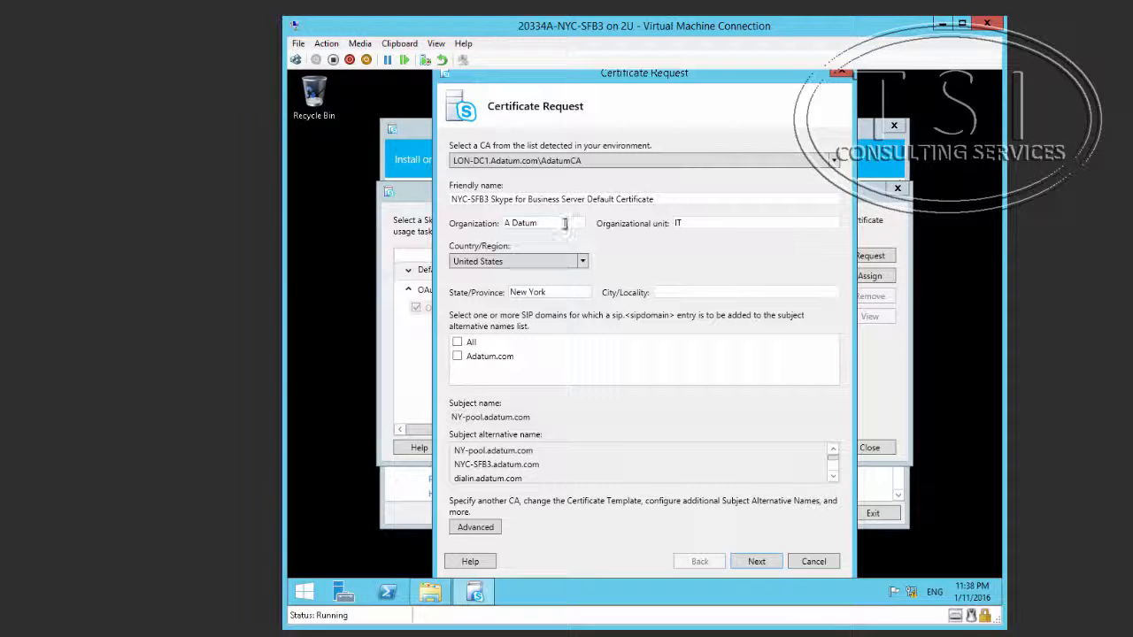
left_click_drag(558, 292, 457, 295)
key("ctrl+c")
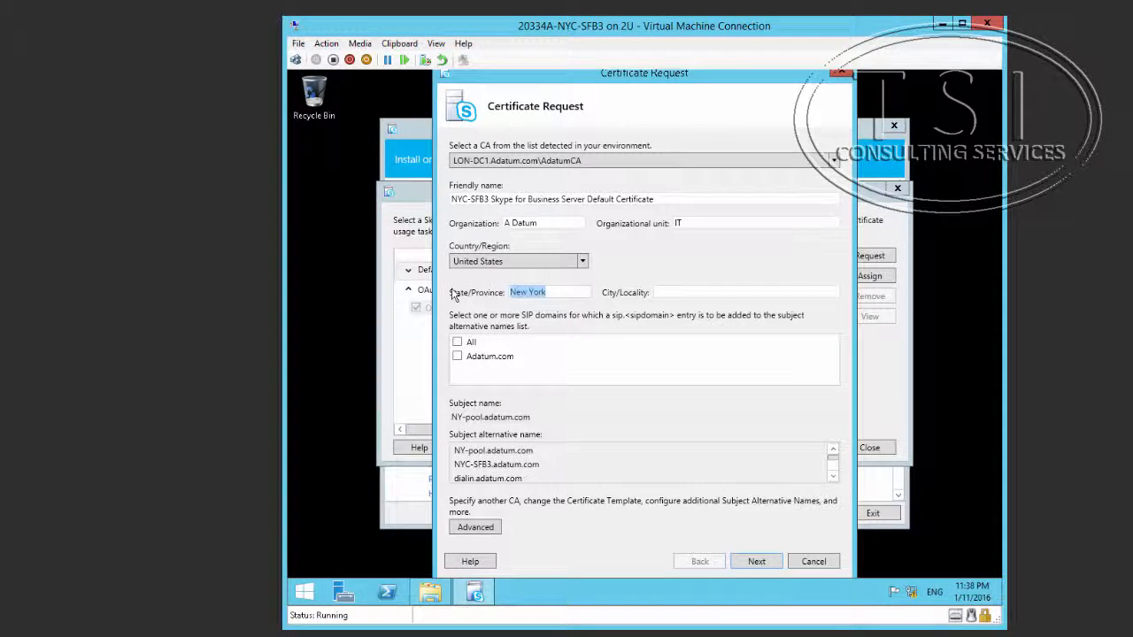
left_click(768, 290)
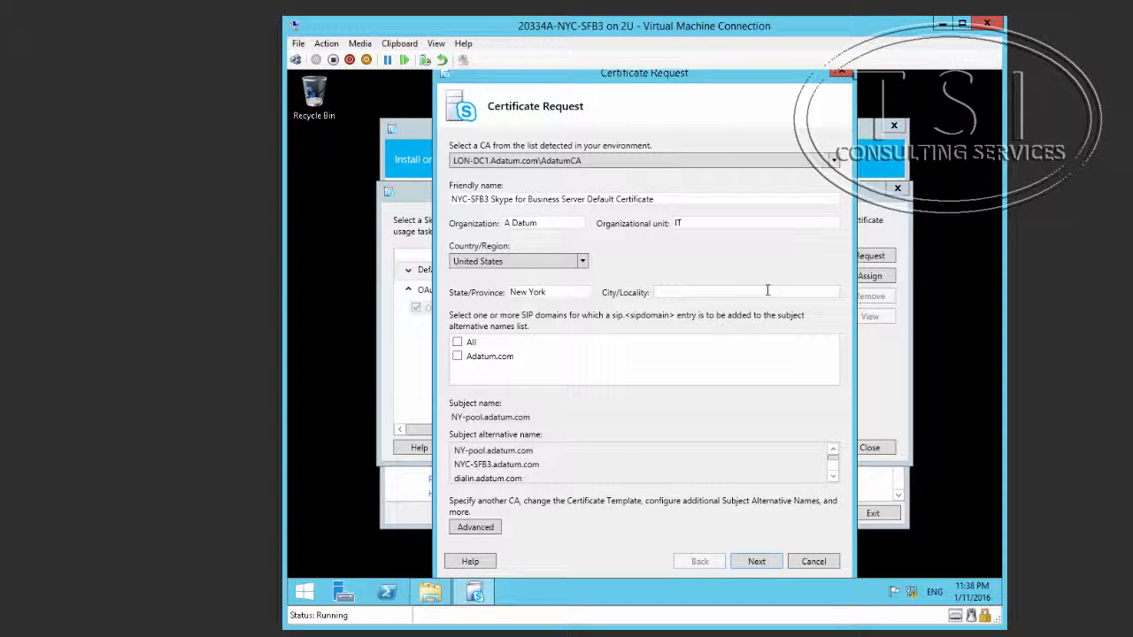
key("ctrl+v")
Step: Include the Adatum.com SIP domain, review the subject alternative names, and continue to the summary
left_click(457, 358)
scroll(692, 456, "down", 1)
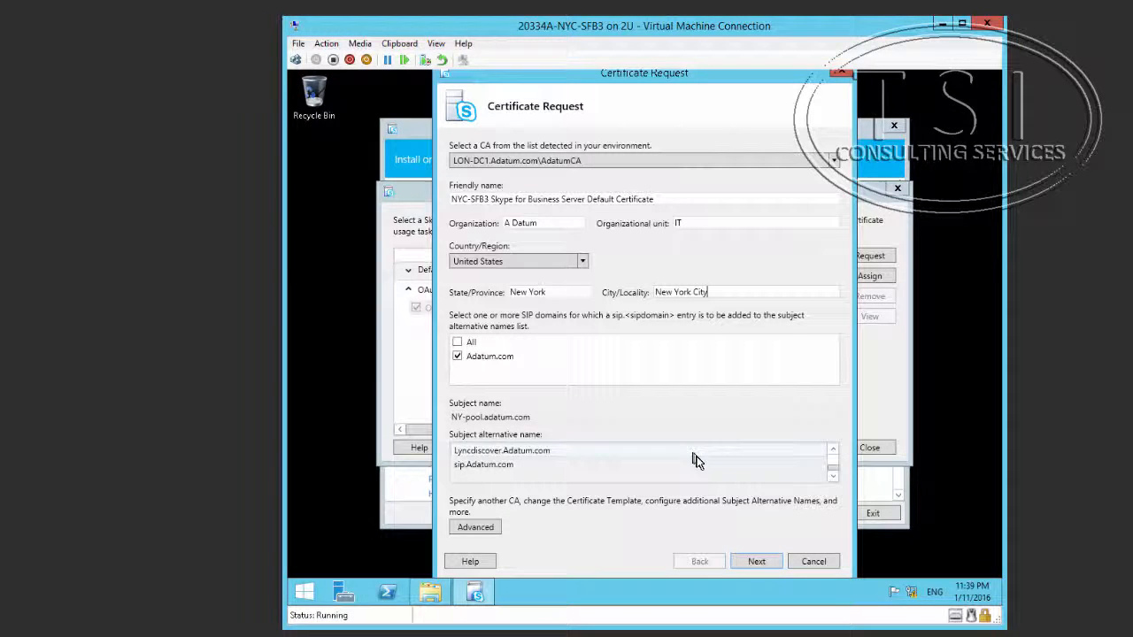
scroll(696, 458, "up", 1)
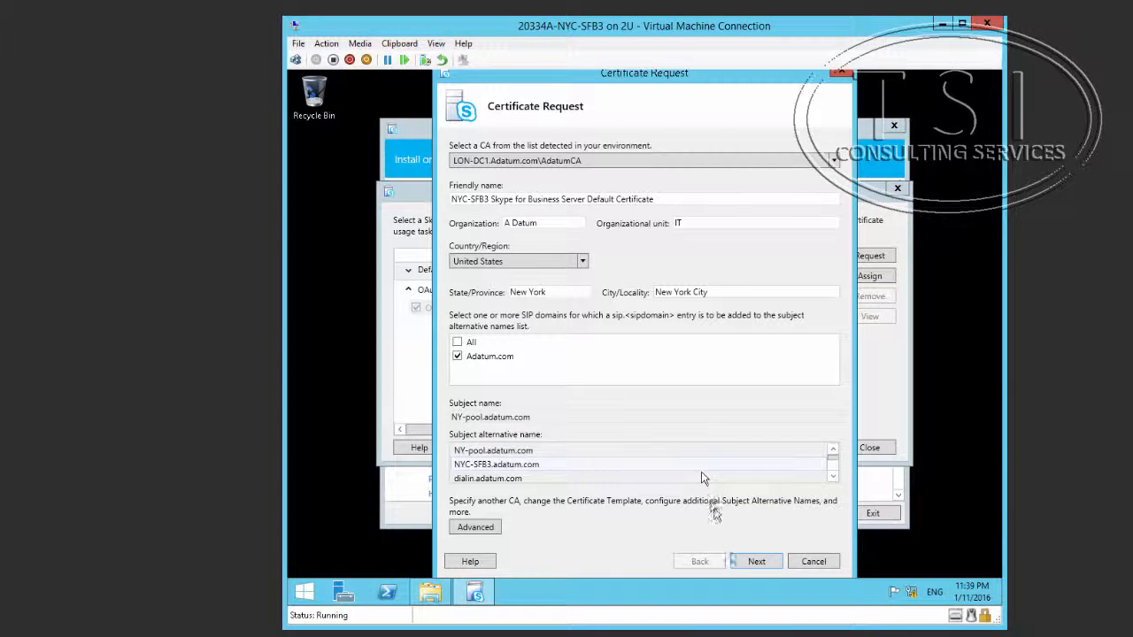
left_click(755, 561)
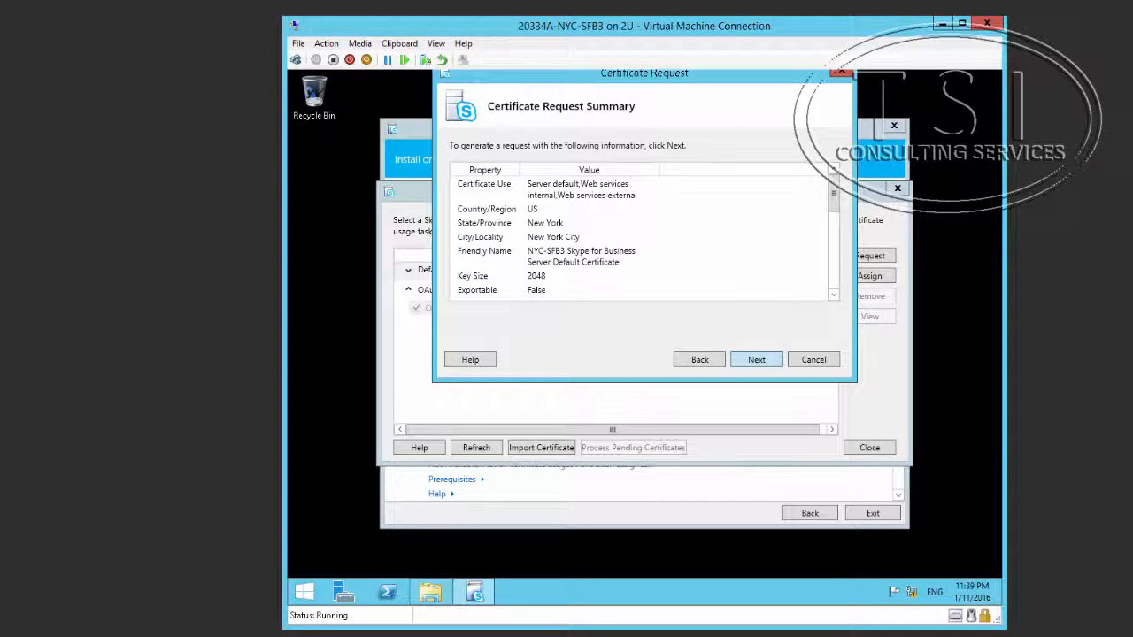
Step: Submit the request to AdatumCA and open the issued certificate's details
left_click(756, 360)
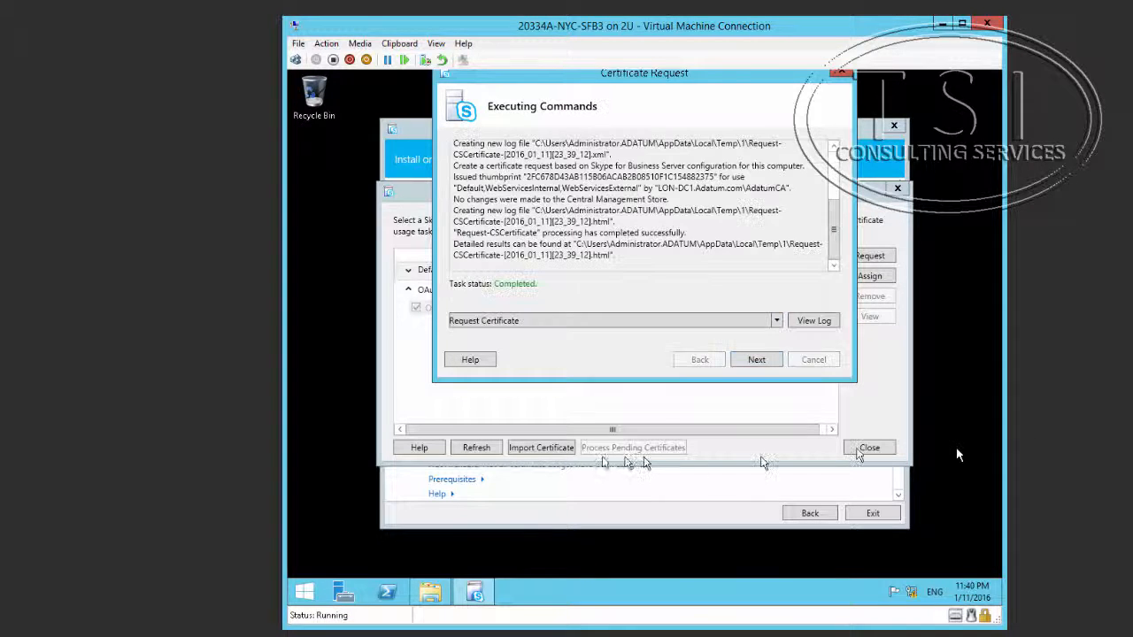
left_click(757, 363)
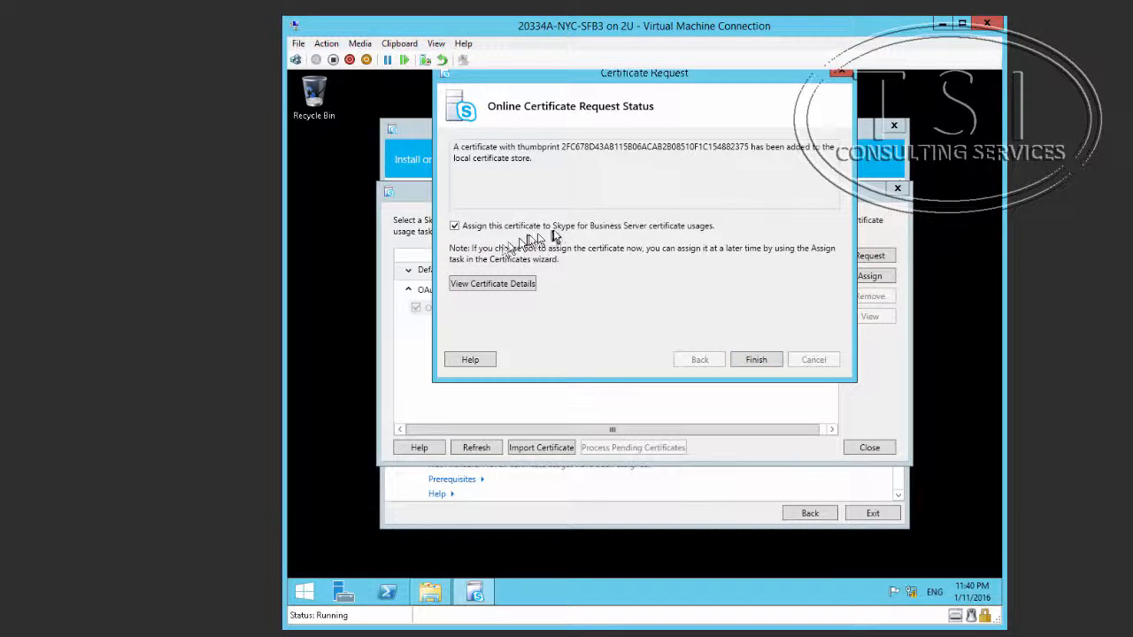
left_click(517, 285)
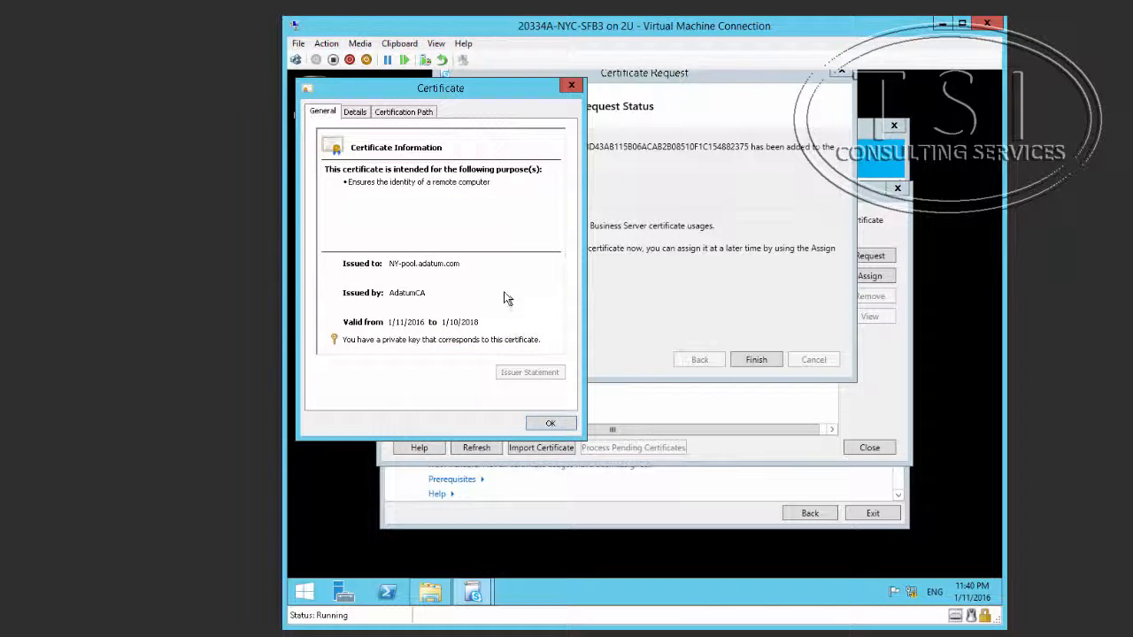
Step: Check the certificate's Details and Certification Path tabs, then finish the request
left_click(354, 114)
scroll(380, 223, "down", 4)
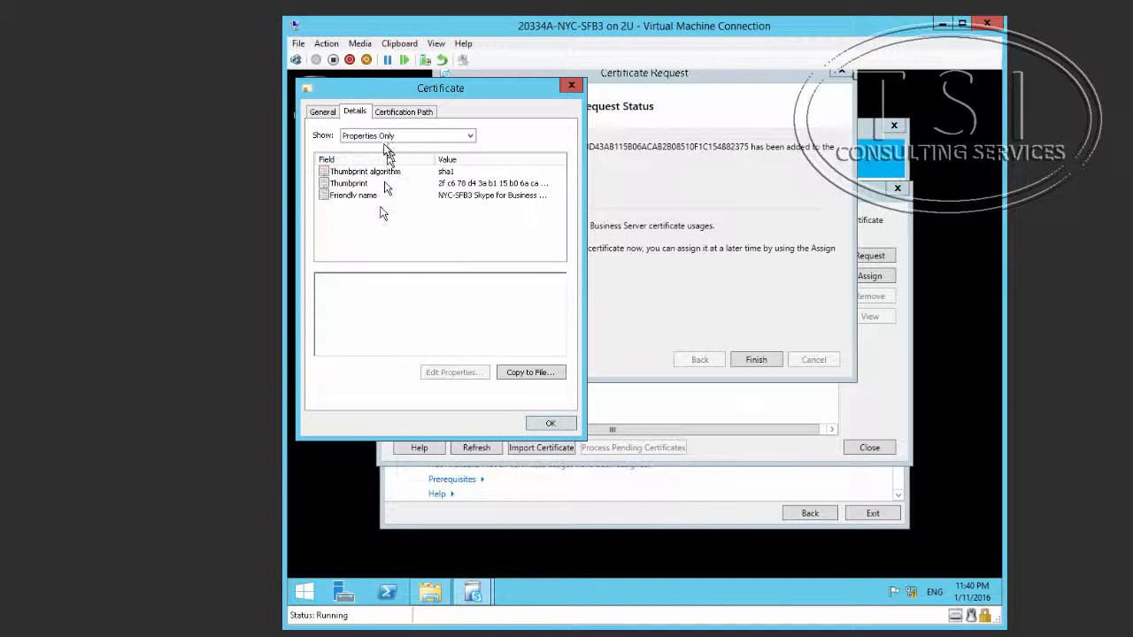
left_click(400, 112)
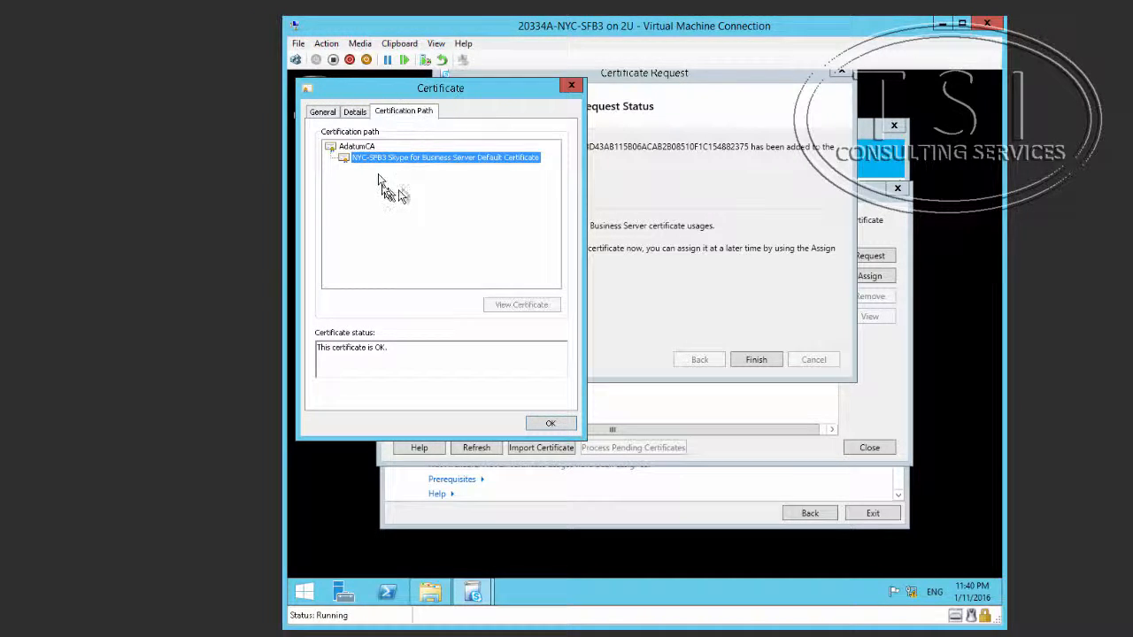
left_click(365, 147)
left_click(384, 159)
left_click(550, 423)
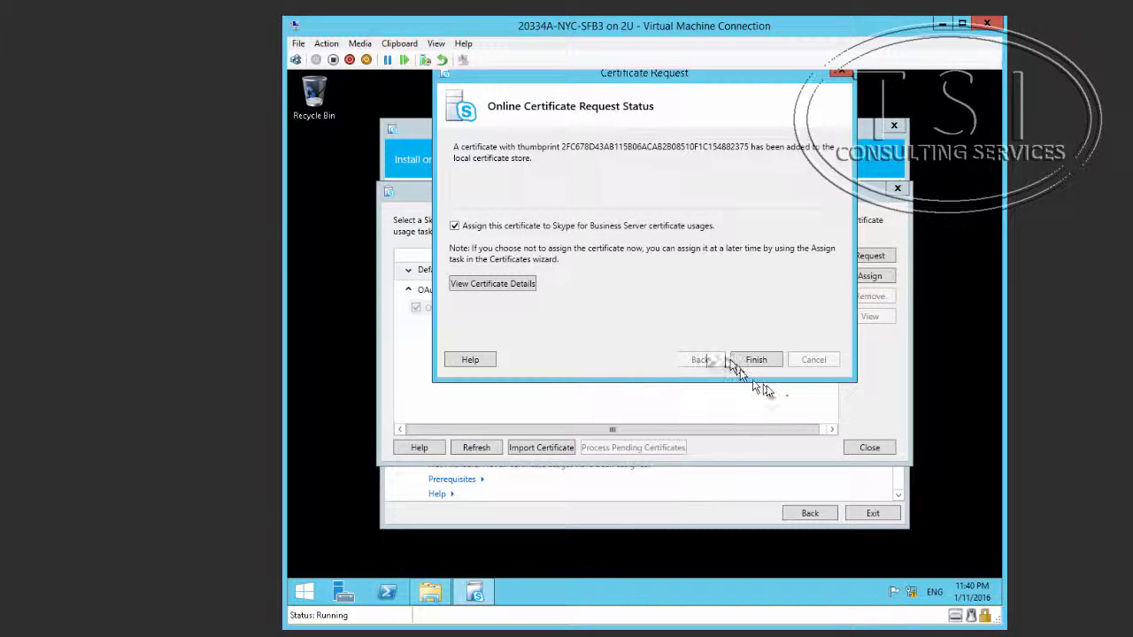
left_click(755, 361)
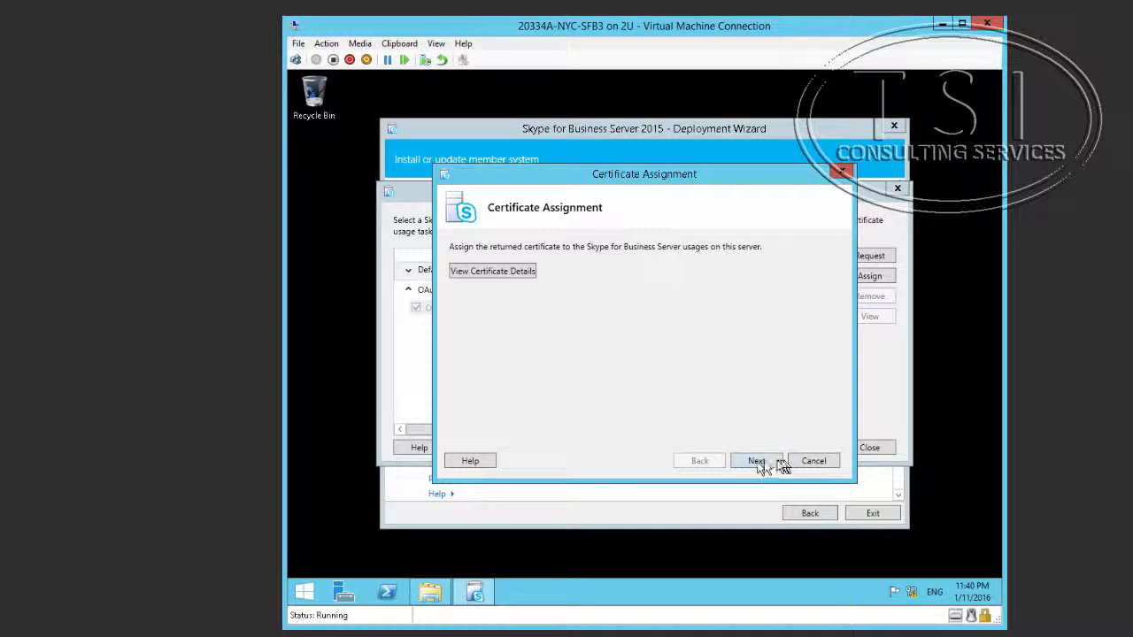
Step: Assign the certificate to the Default and WebServices usages, then switch to IIS Manager
left_click(756, 464)
scroll(825, 312, "down", 5)
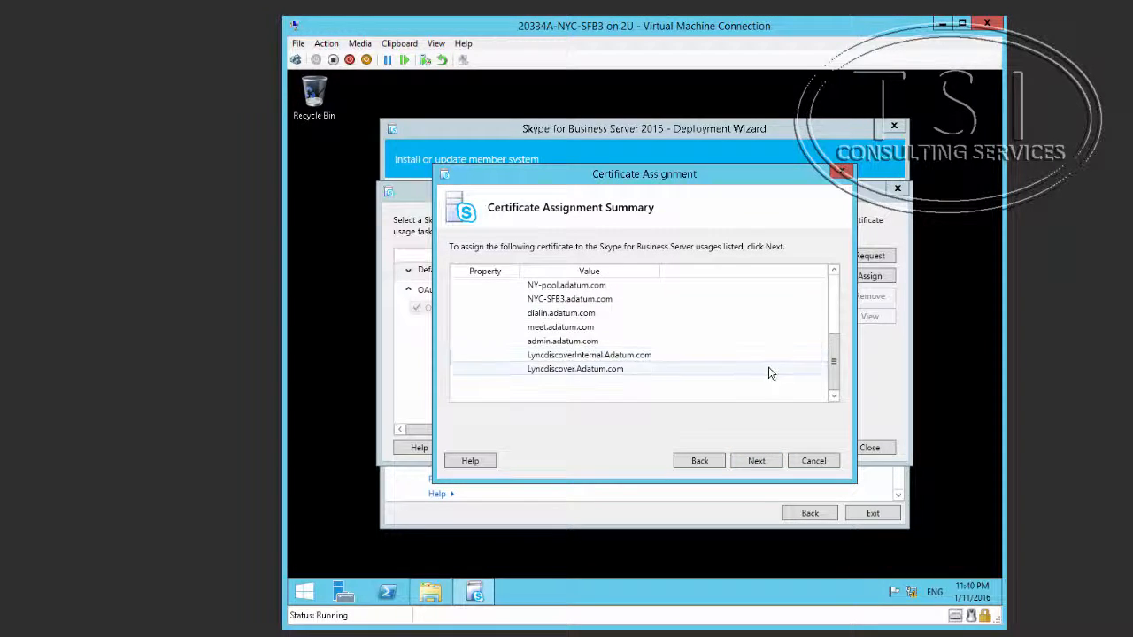
scroll(770, 374, "up", 5)
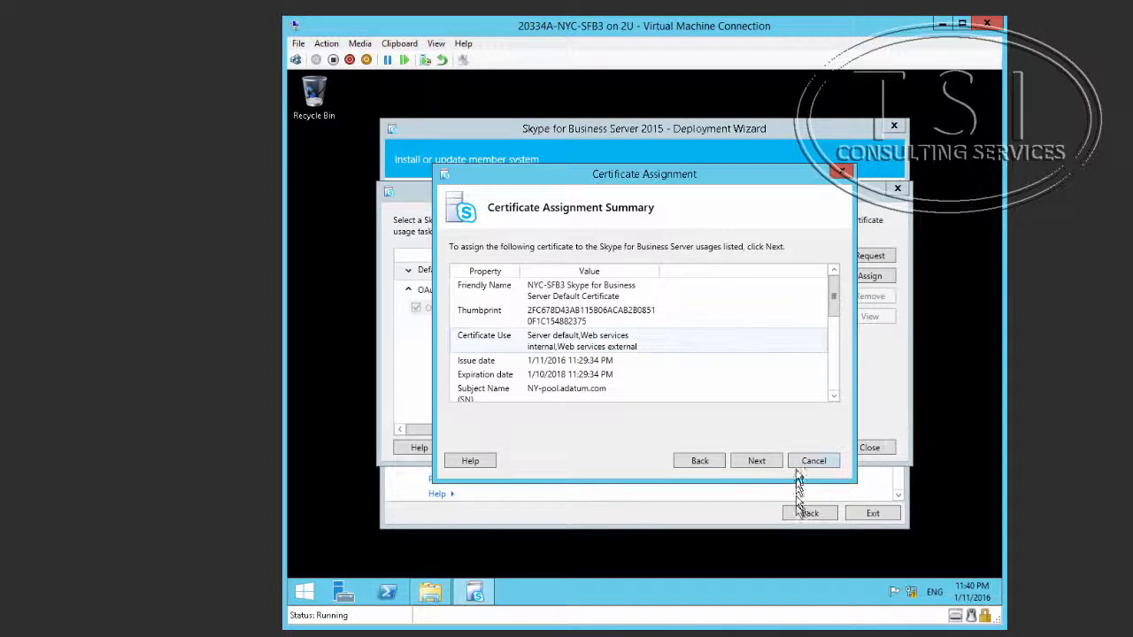
left_click(757, 462)
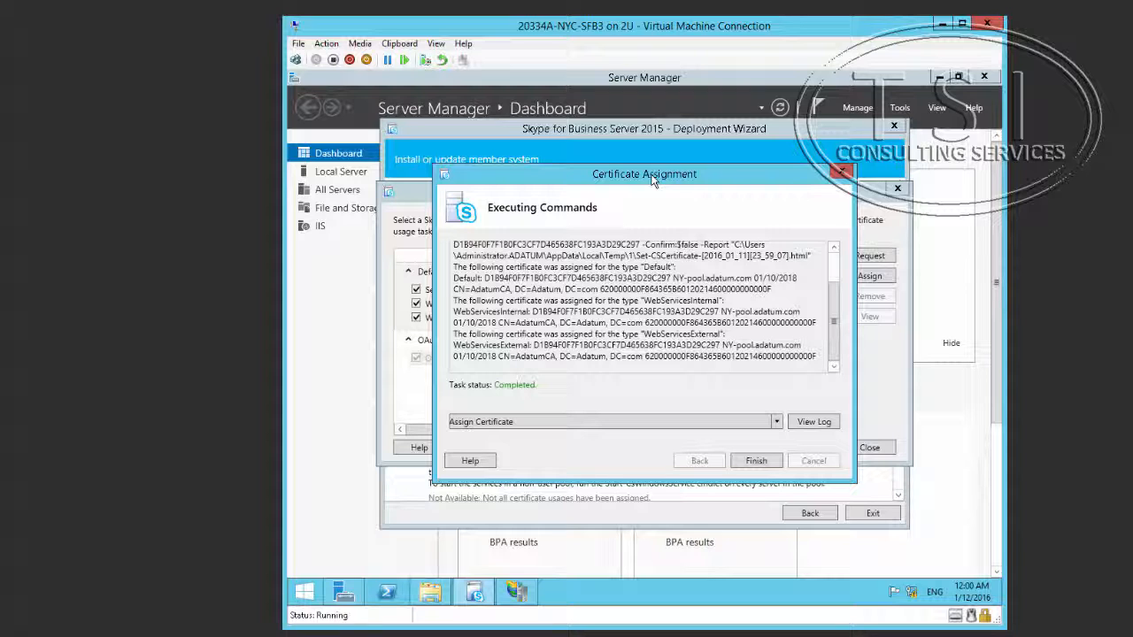
left_click(515, 593)
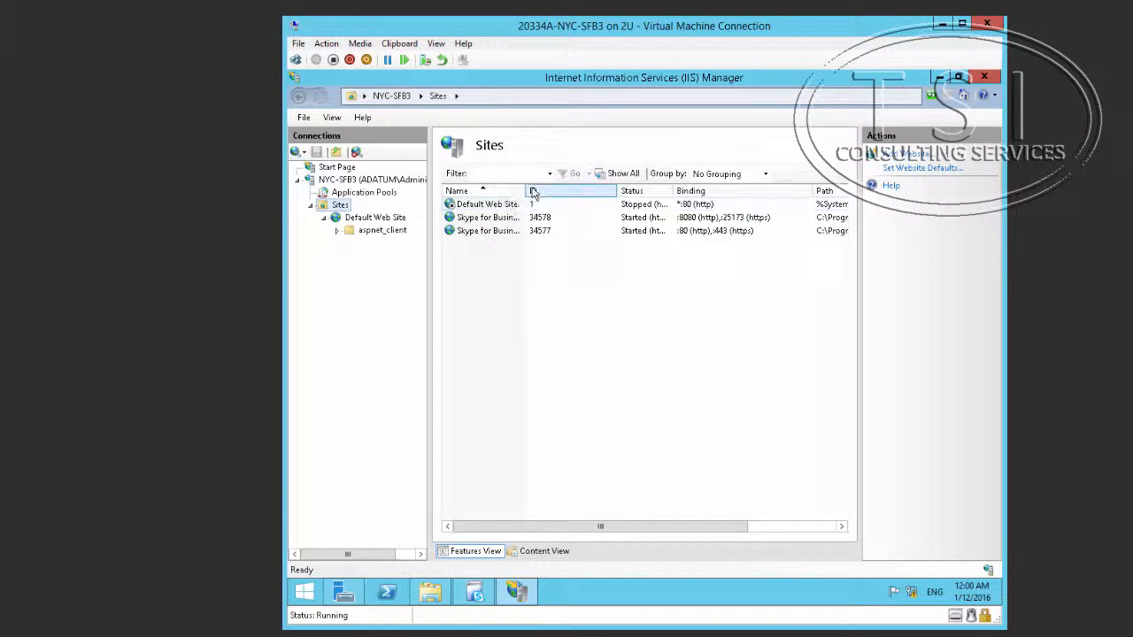
Step: Widen the Sites Name column to confirm the External and Internal Web Sites are started, then return to the wizard
left_click_drag(529, 188, 634, 188)
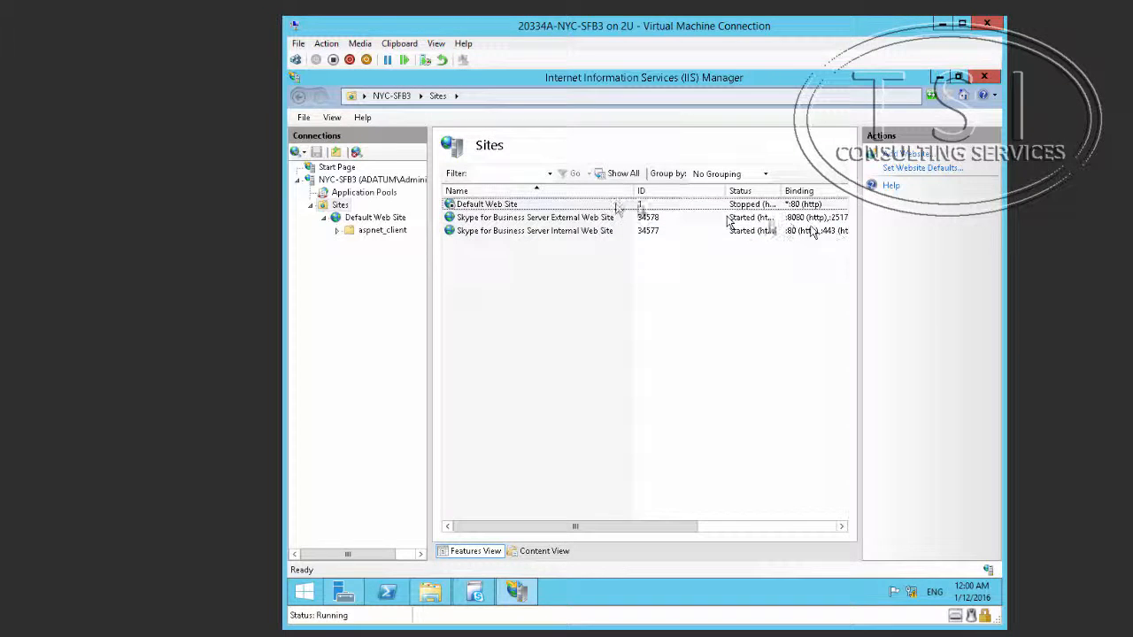
left_click_drag(632, 190, 551, 193)
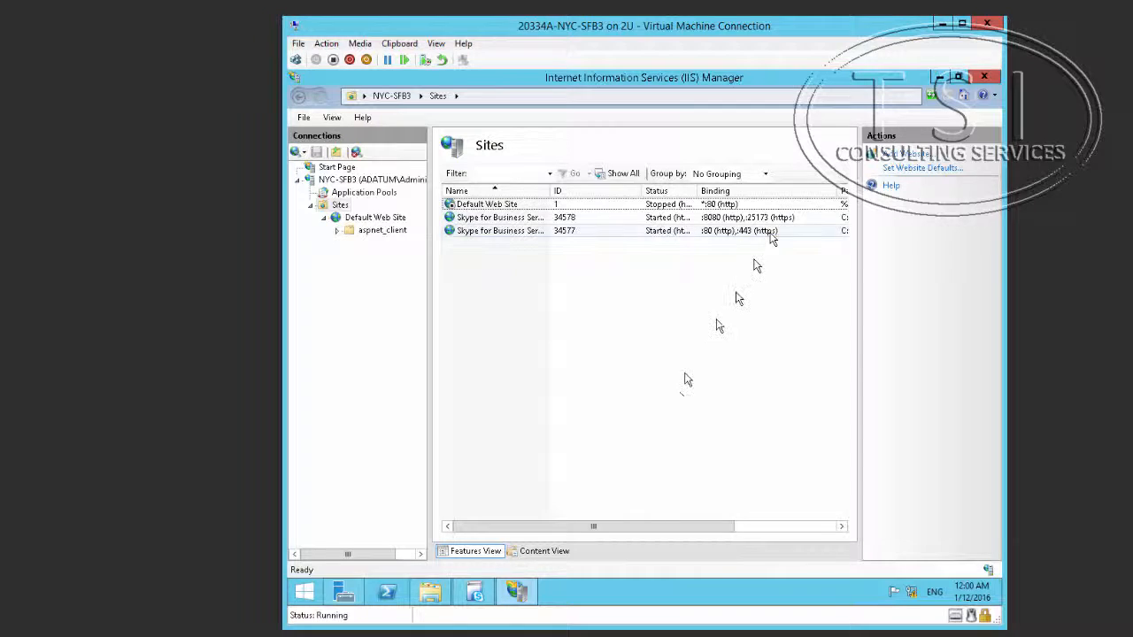
left_click(475, 593)
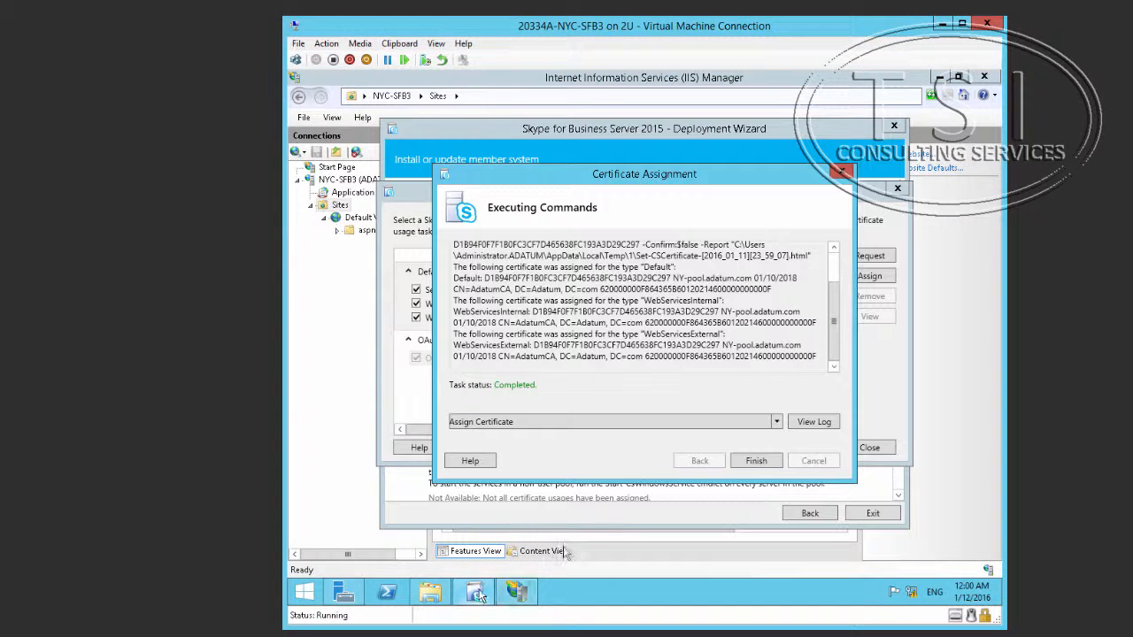
Step: Finish the Certificate Assignment and close the Certificate Wizard, leaving Step 3 marked Complete
left_click(755, 461)
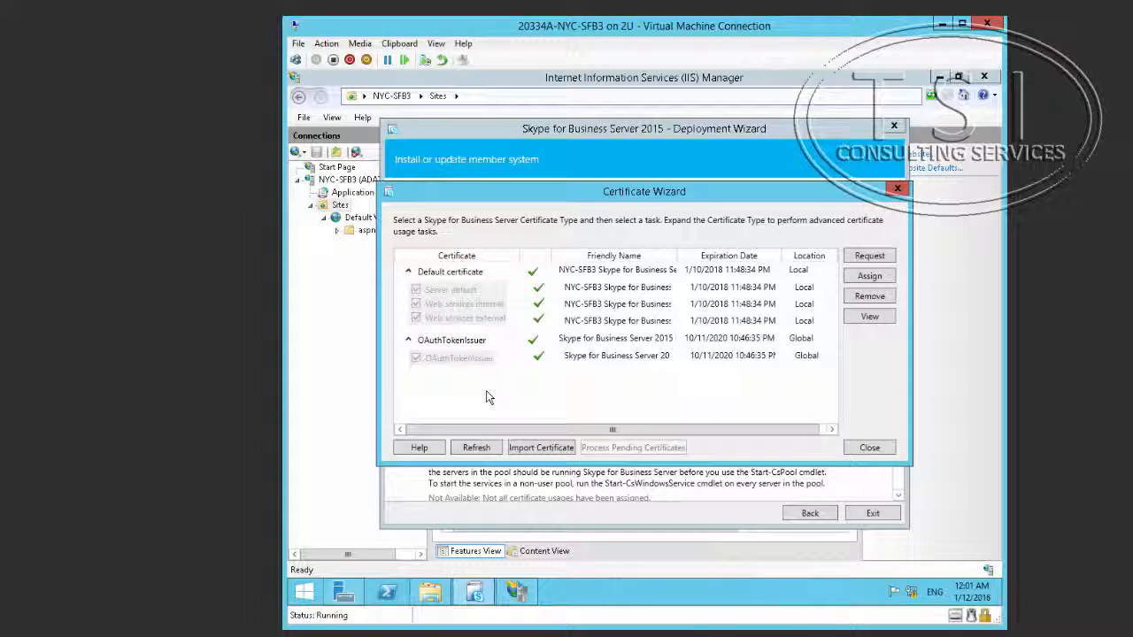
left_click(869, 448)
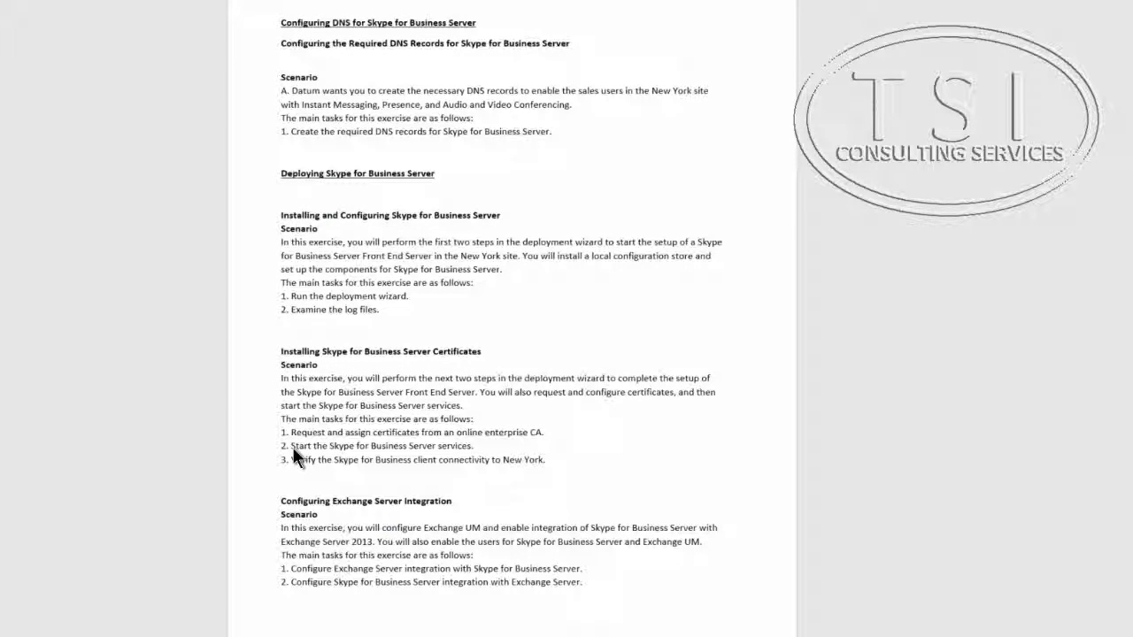
triple_click(293, 433)
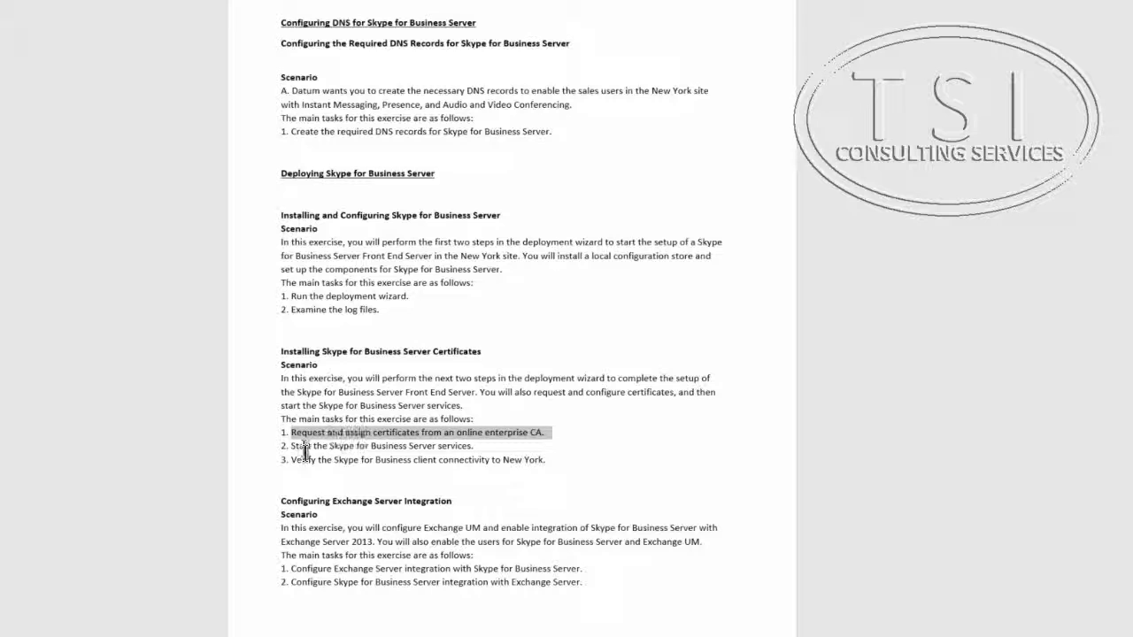
triple_click(294, 447)
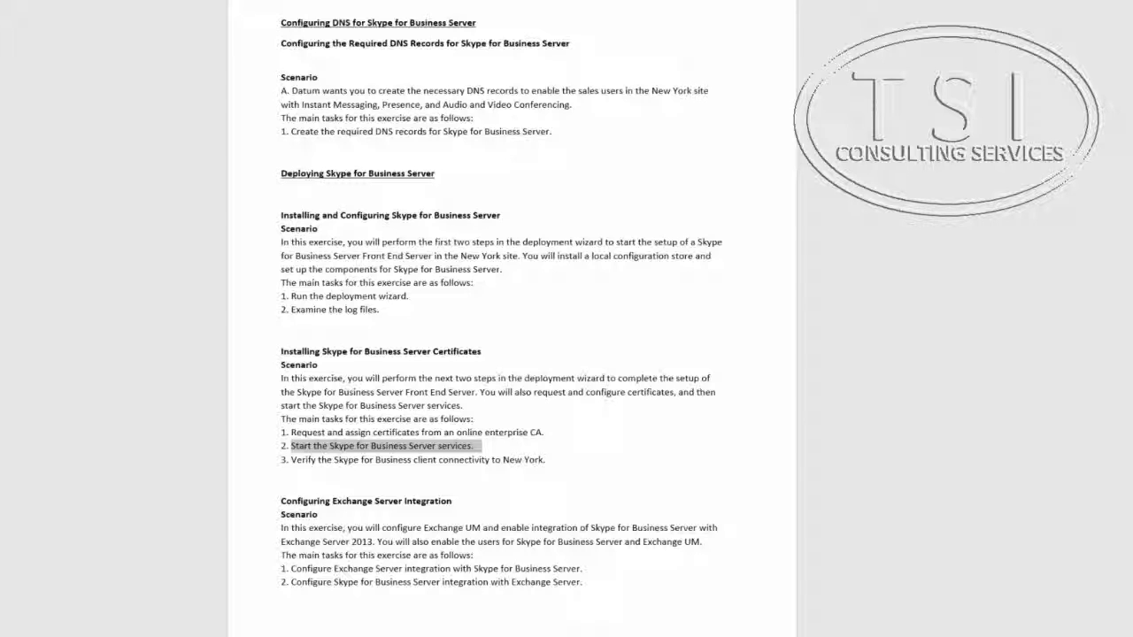
left_click(333, 634)
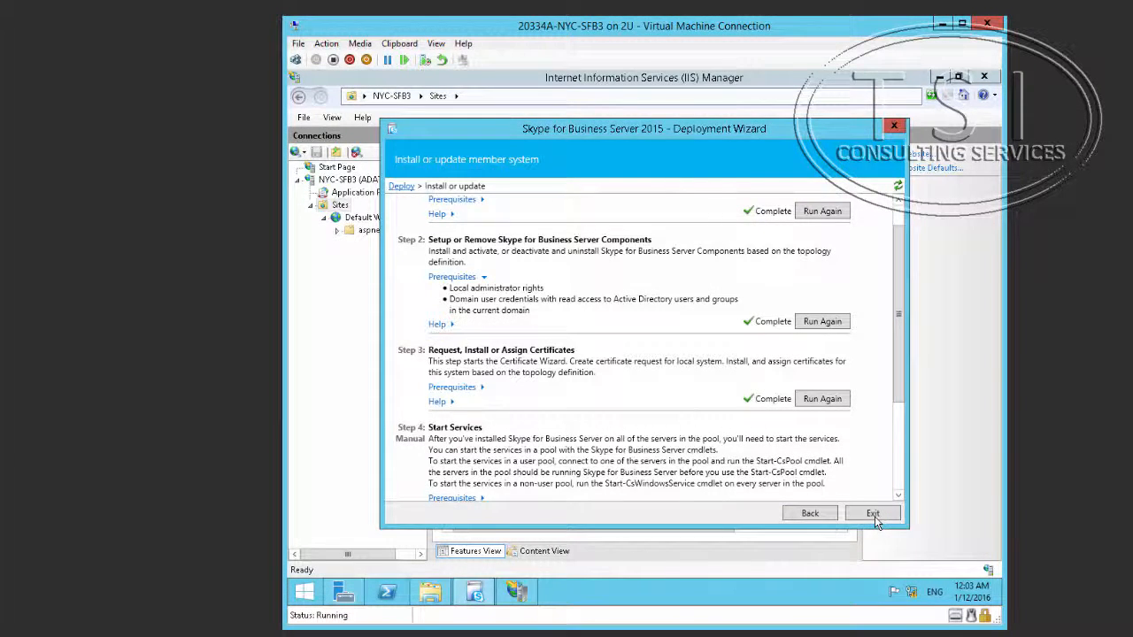
Step: Exit the Deployment Wizard, close IIS Manager, and minimize Server Manager to show the NYC-SFB3 desktop
left_click(874, 515)
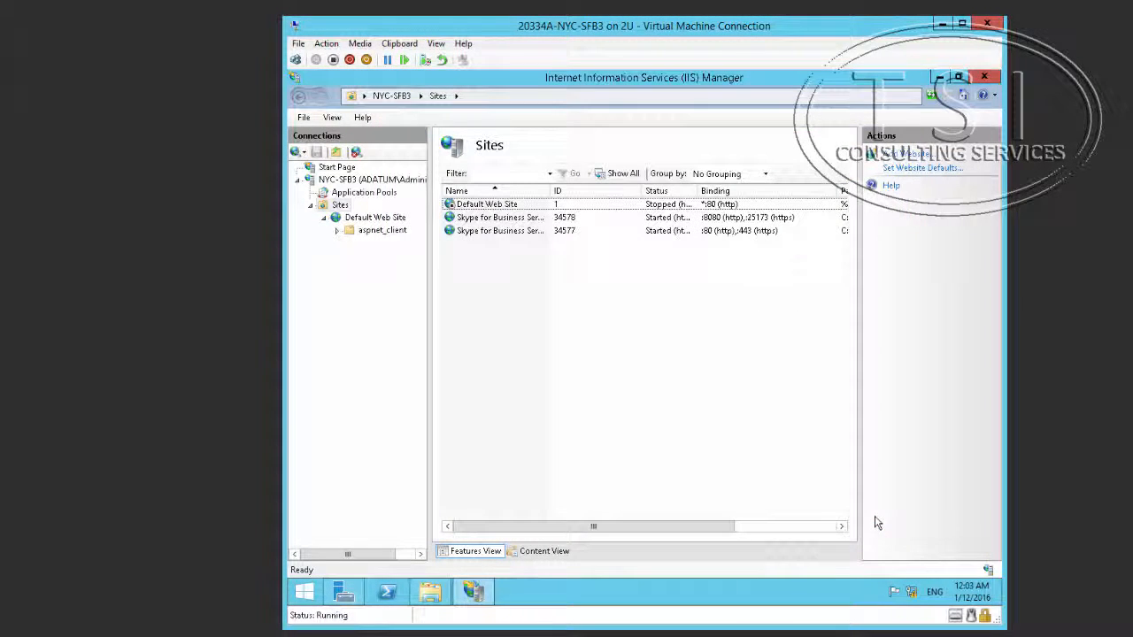
left_click(991, 79)
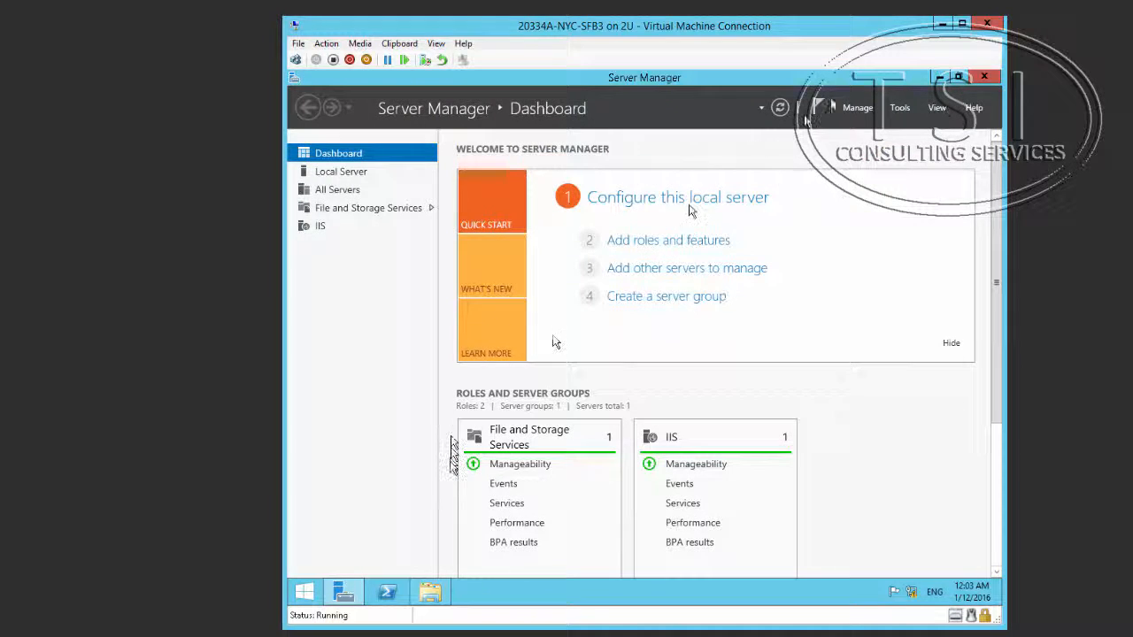
left_click(901, 109)
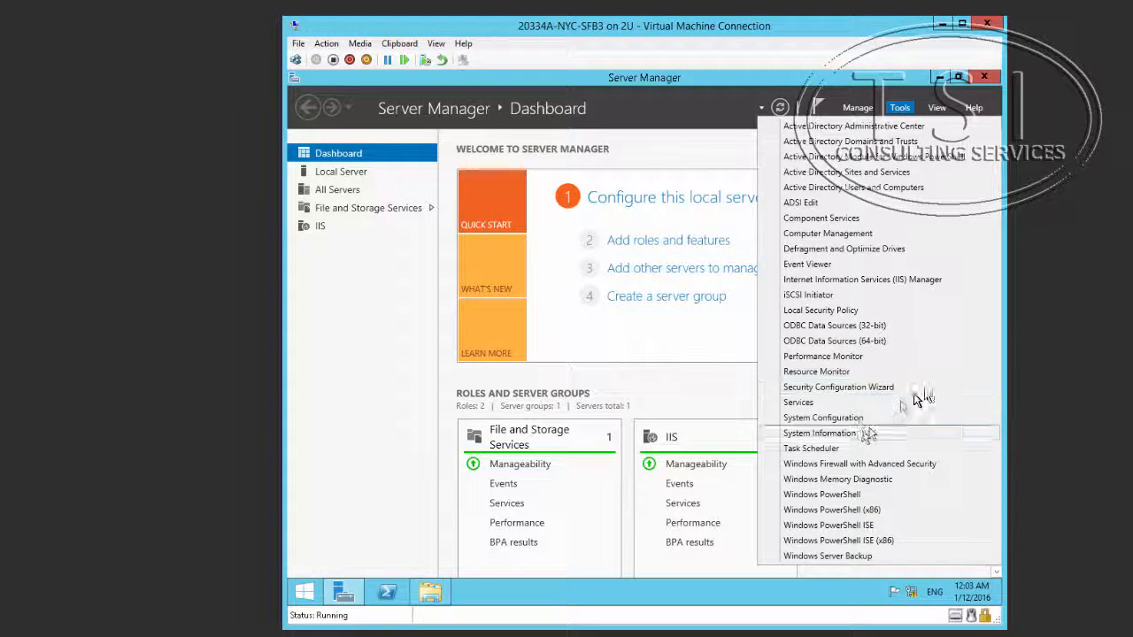
left_click(341, 599)
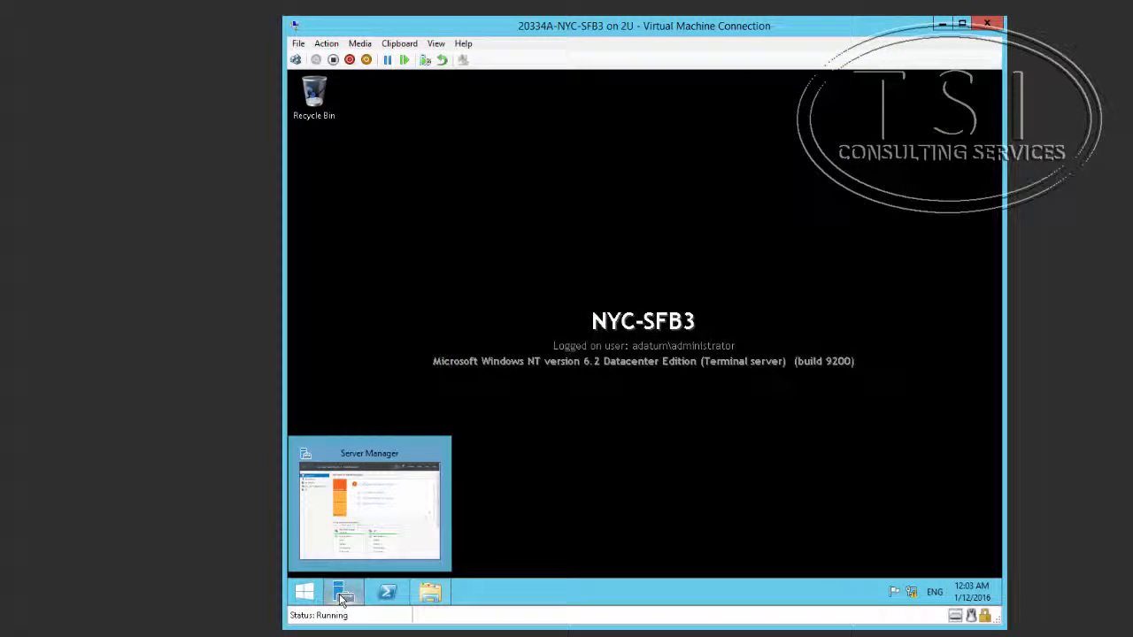
left_click(343, 594)
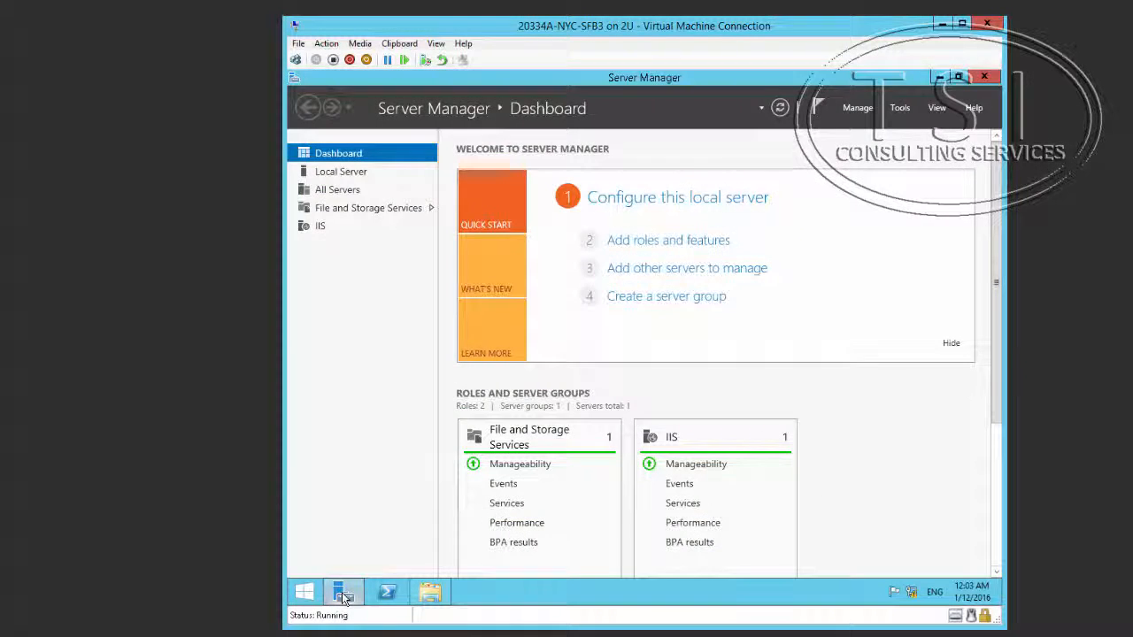
left_click(343, 594)
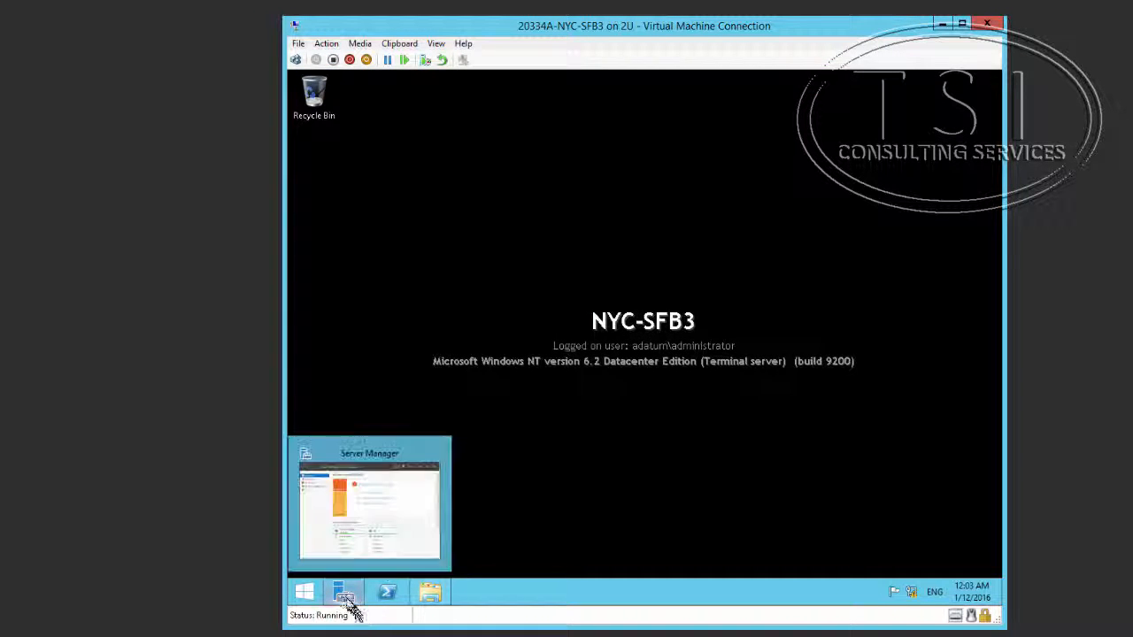
Step: Launch Skype for Business Server Management Shell from the Skype for Business Server 2015 apps group
mouse_move(352, 605)
left_click(305, 592)
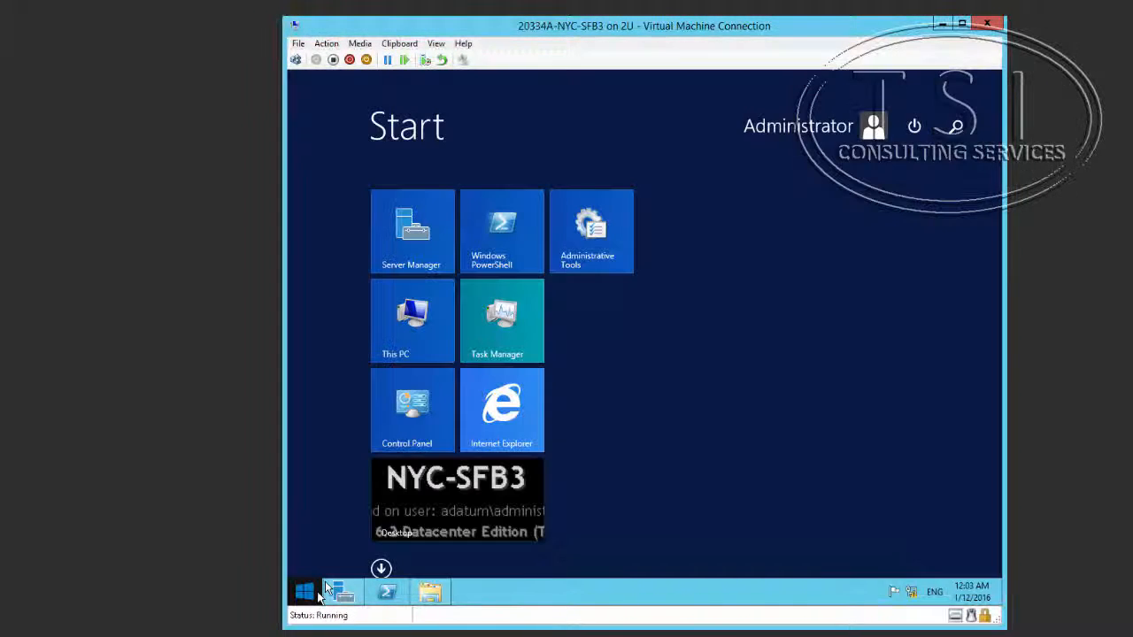
left_click(381, 570)
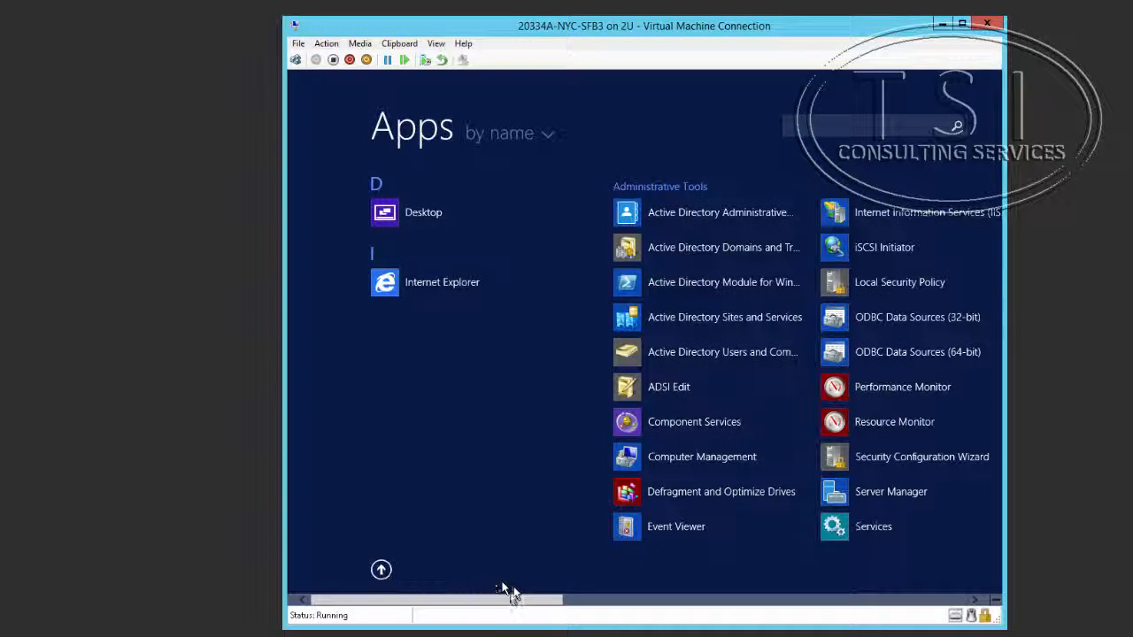
left_click_drag(487, 602, 803, 587)
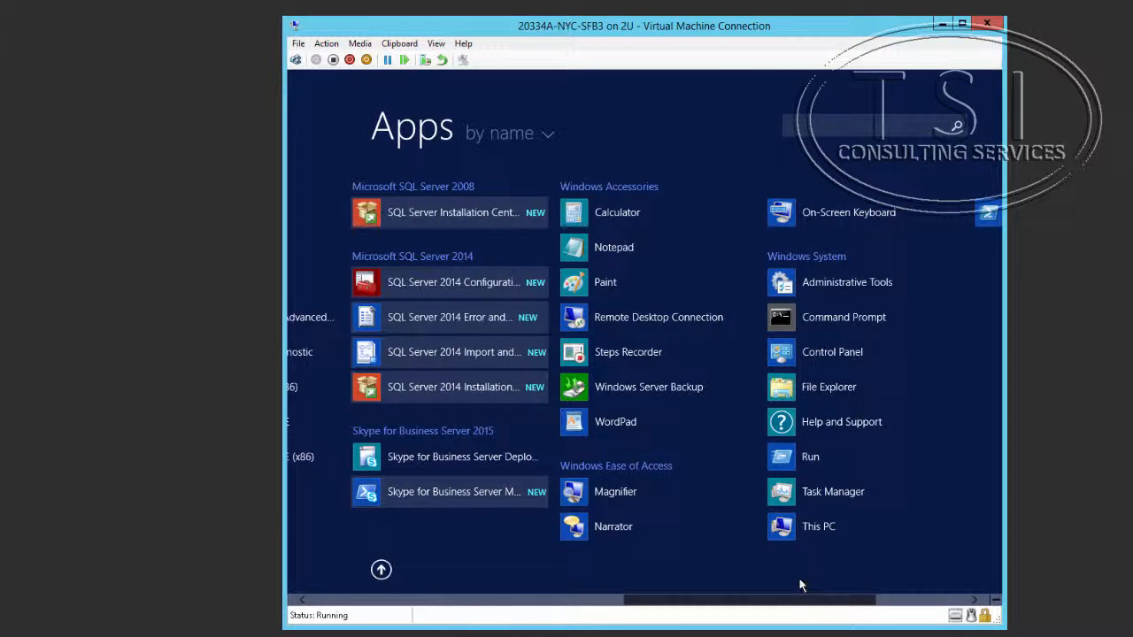
left_click(442, 489)
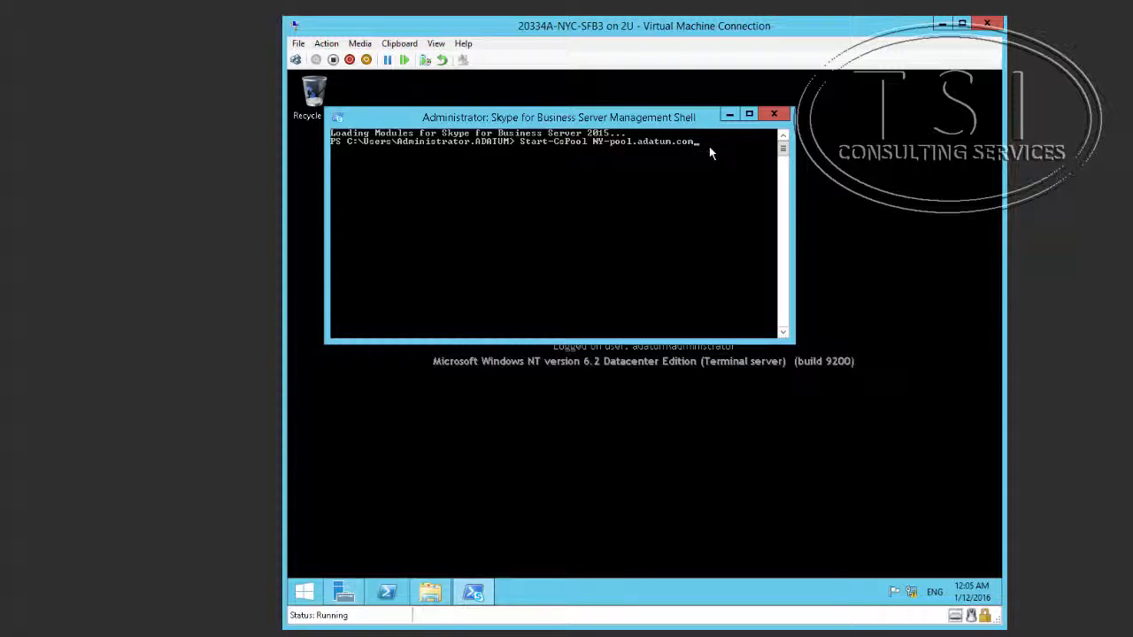
Step: Run Start-CsPool NY-pool.adatum.com and confirm so NYC-SFB3.adatum.com reports Running
key("Return")
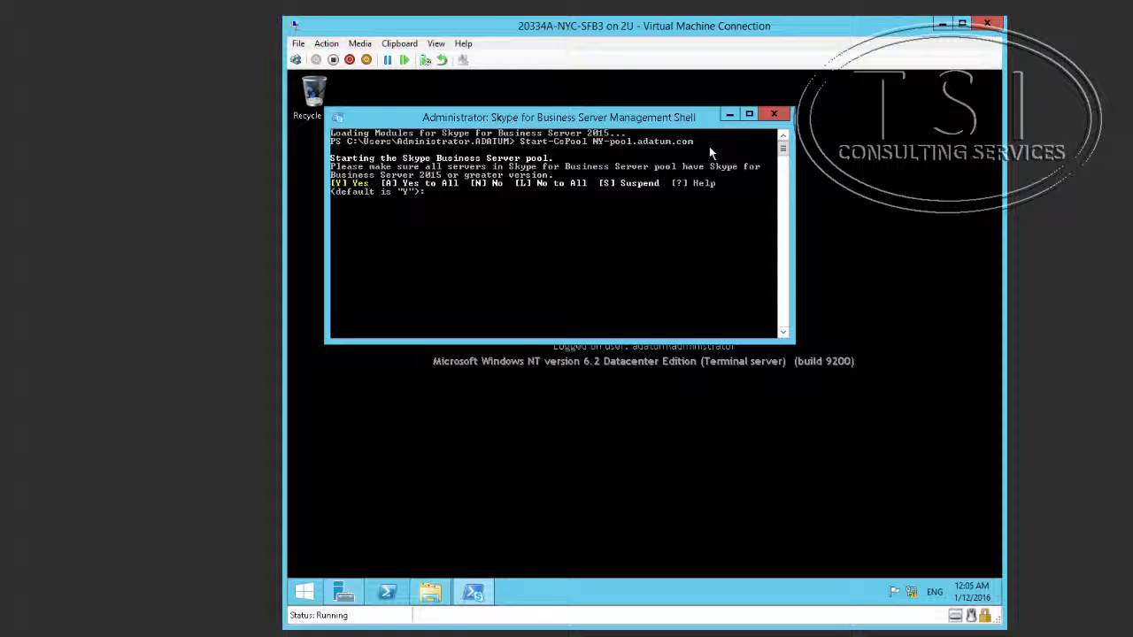
key("Return")
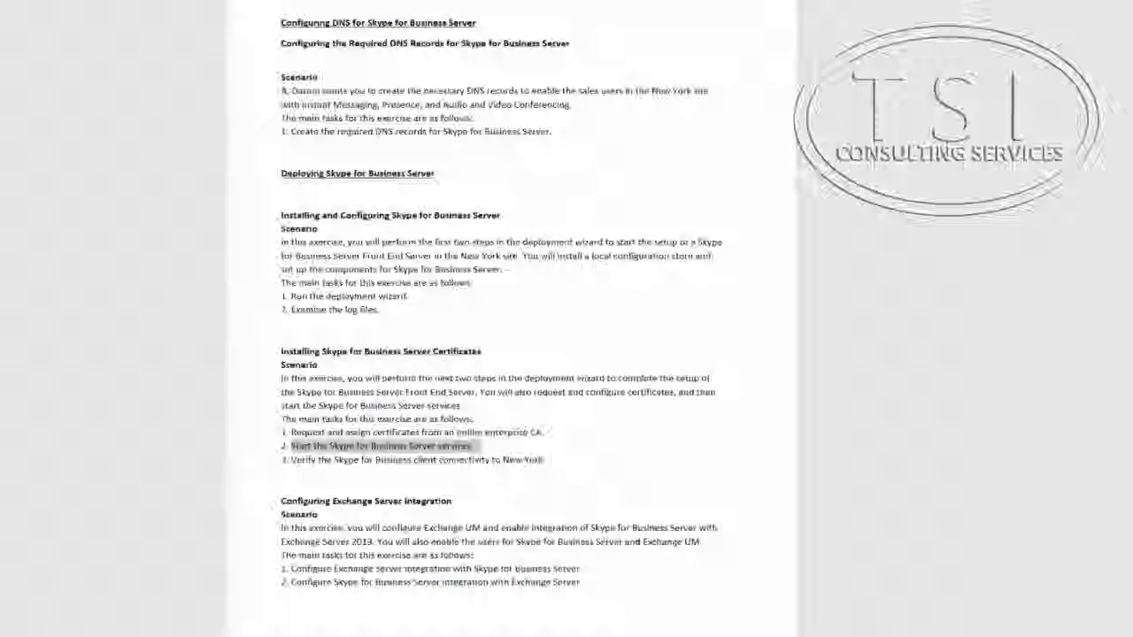
Step: Highlight task 3, 'Verify the Skype for Business client connectivity to New York', in the lab guide
left_click_drag(292, 467, 584, 465)
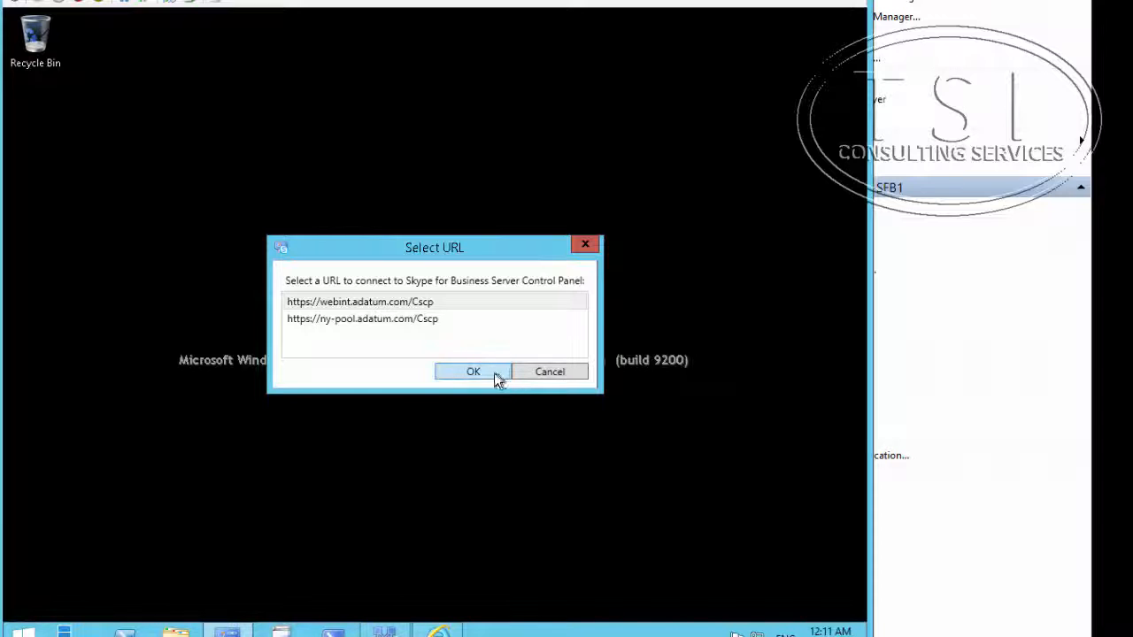
left_click(362, 328)
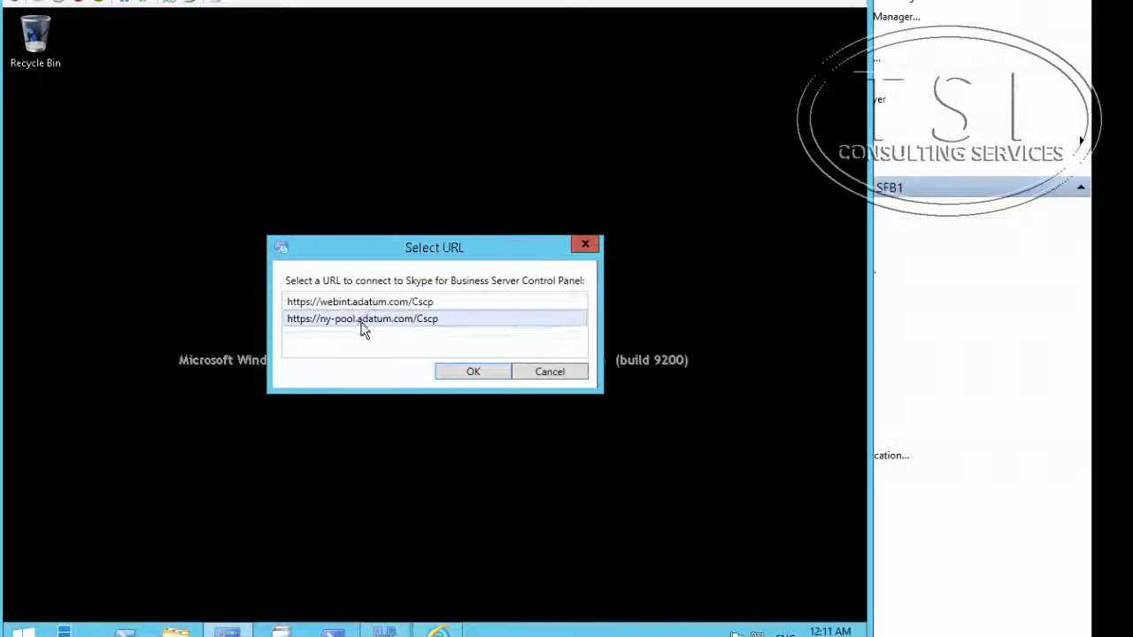
left_click(470, 374)
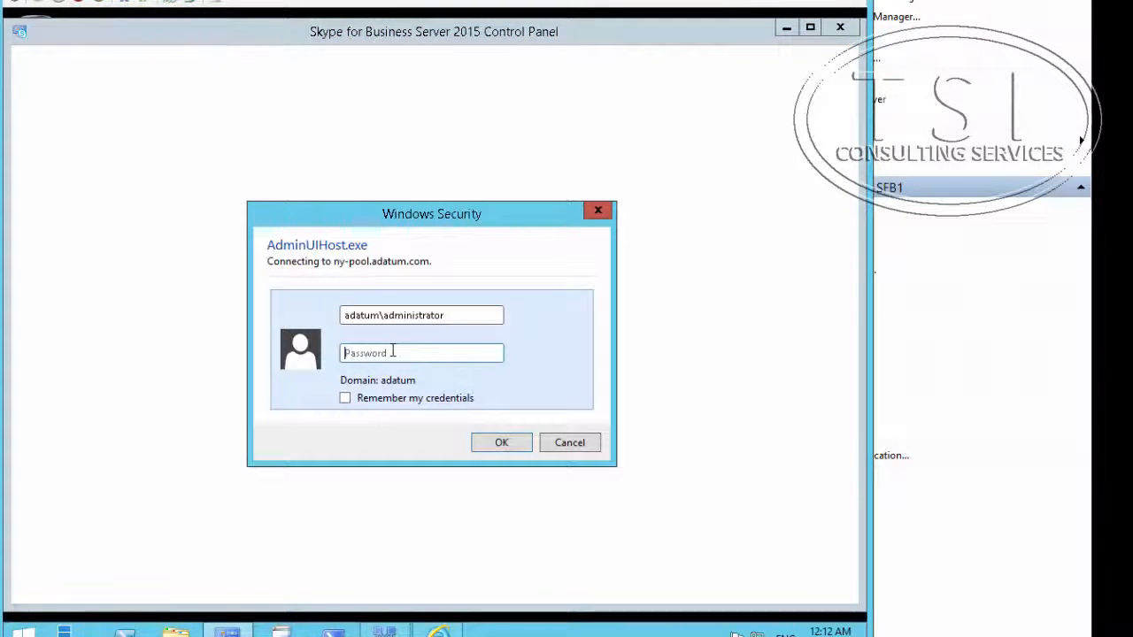
type("Pa")
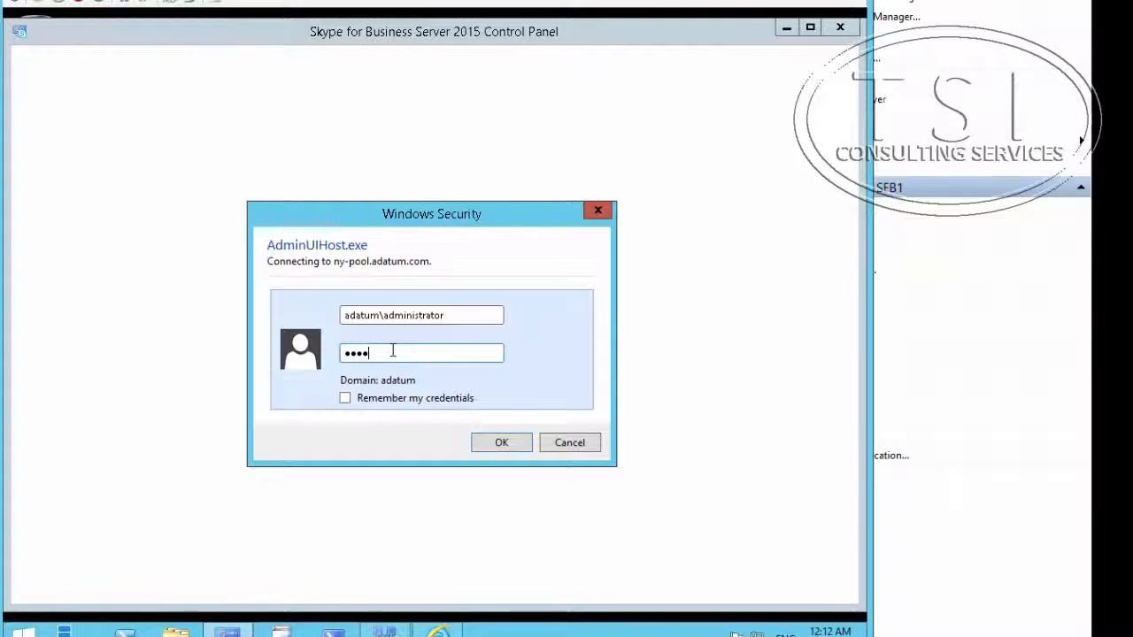
type("$$w0rd")
key("Return")
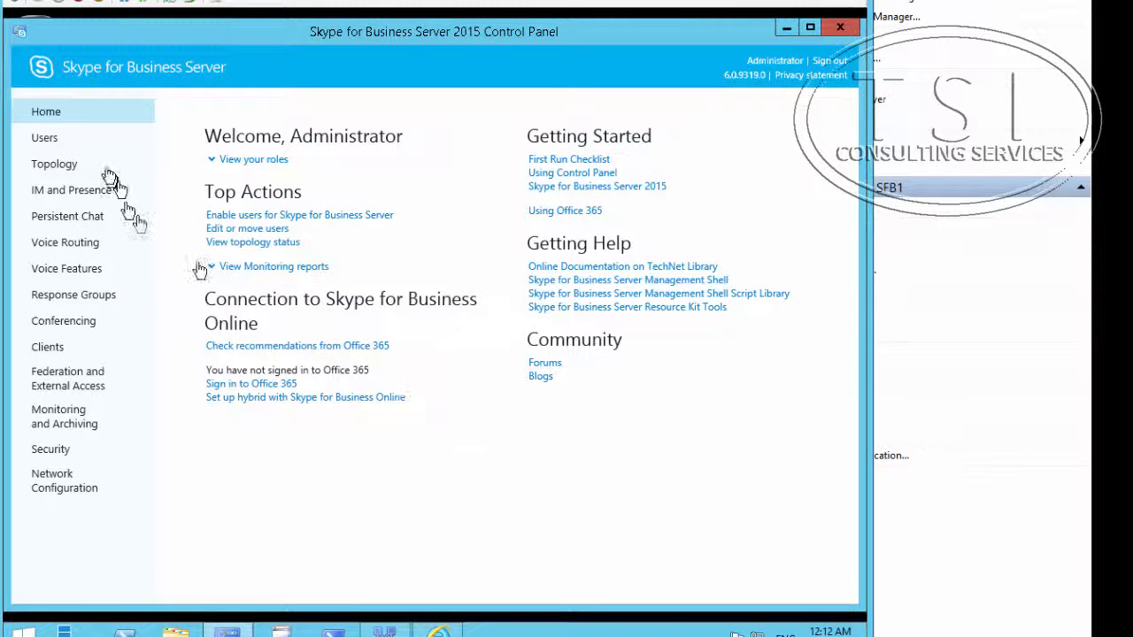
Step: Under Users, choose Enable users and open the Select from Active Directory picker via Add
left_click(44, 139)
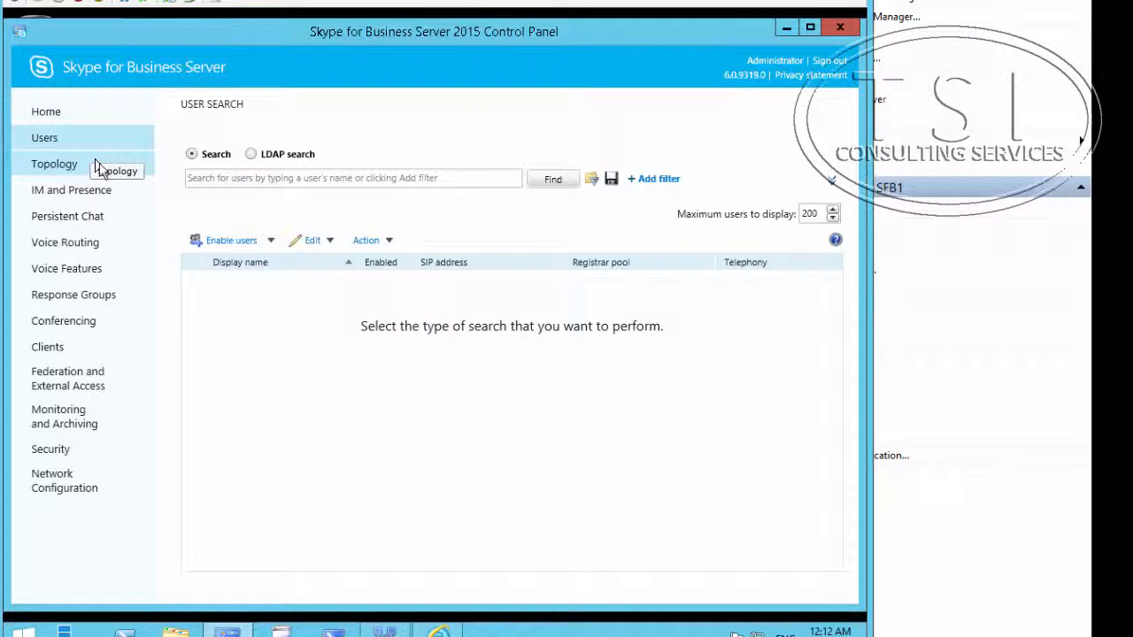
left_click(222, 242)
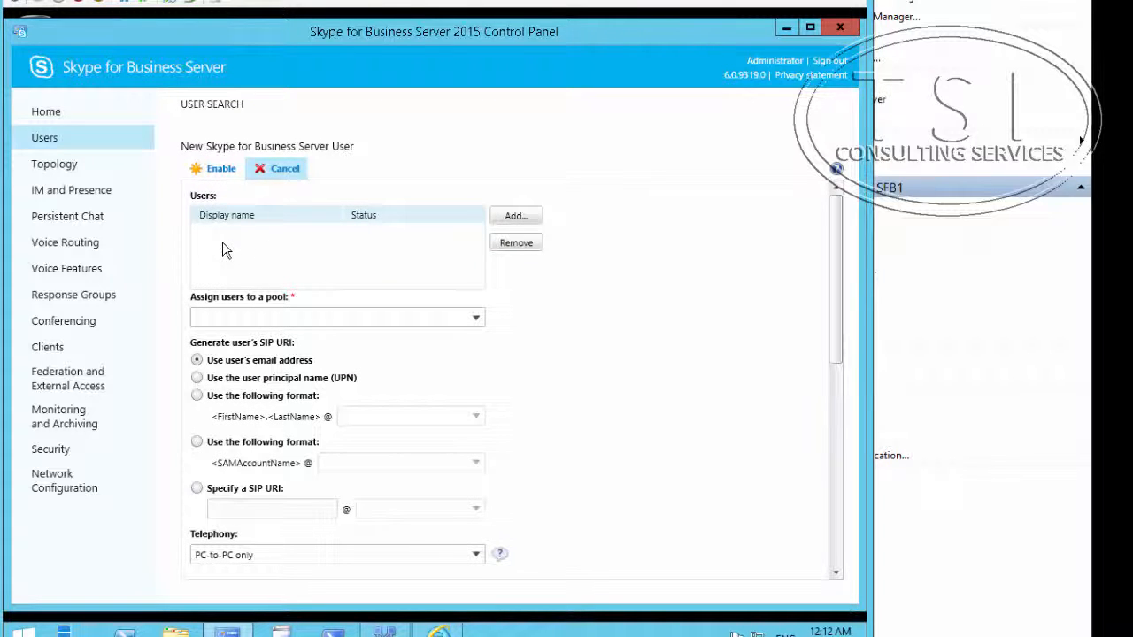
left_click(516, 217)
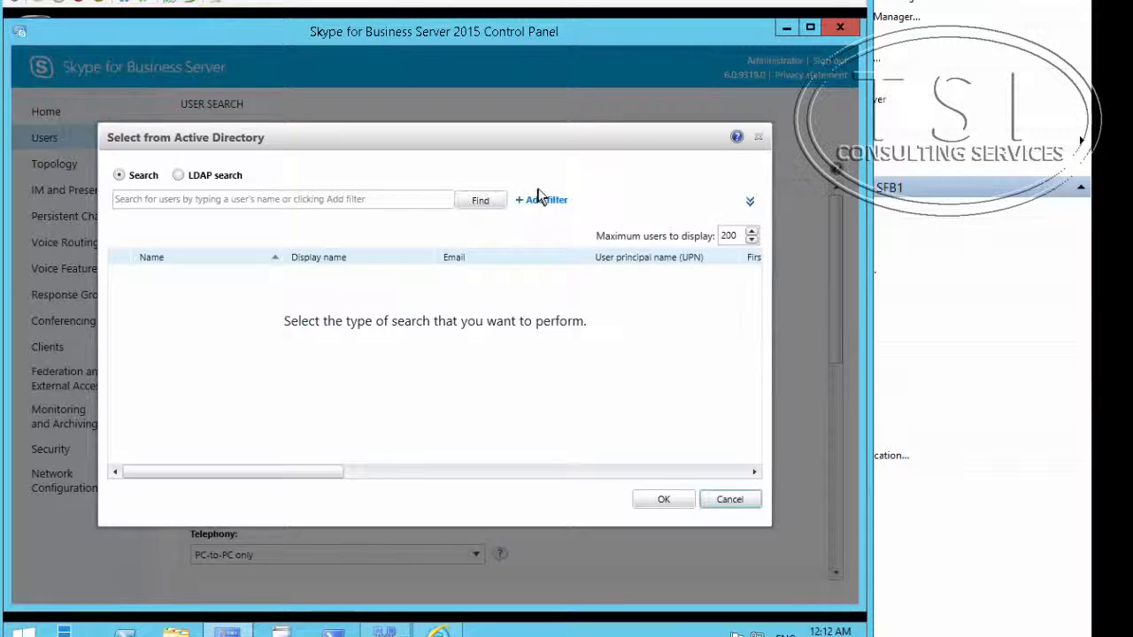
Step: Add a search filter of Department Equal to Sales
left_click(545, 202)
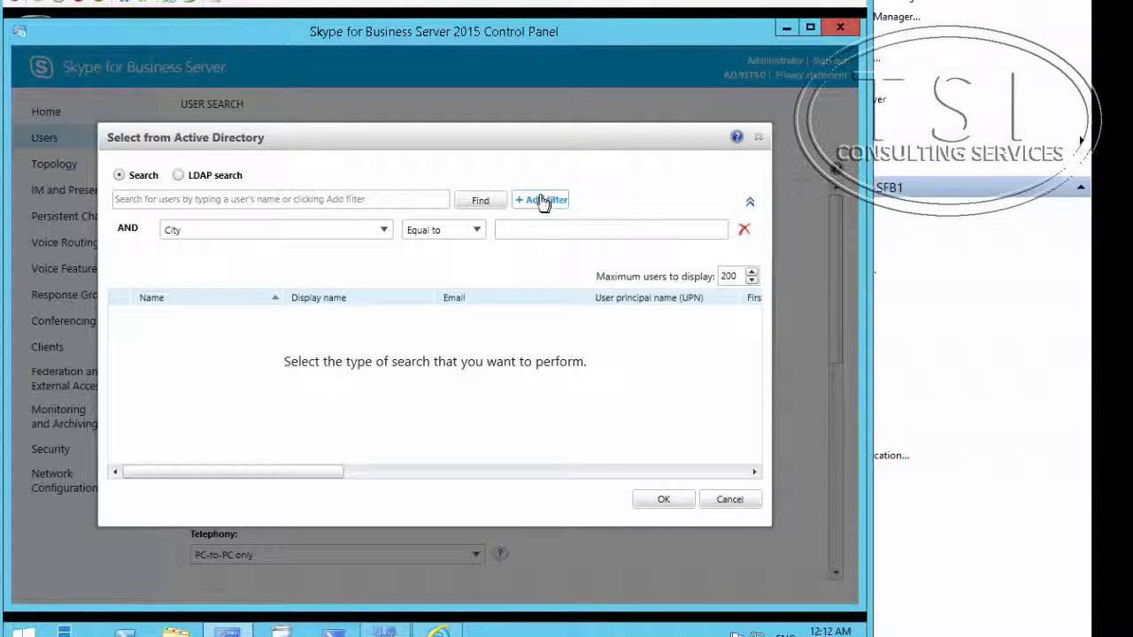
left_click(253, 235)
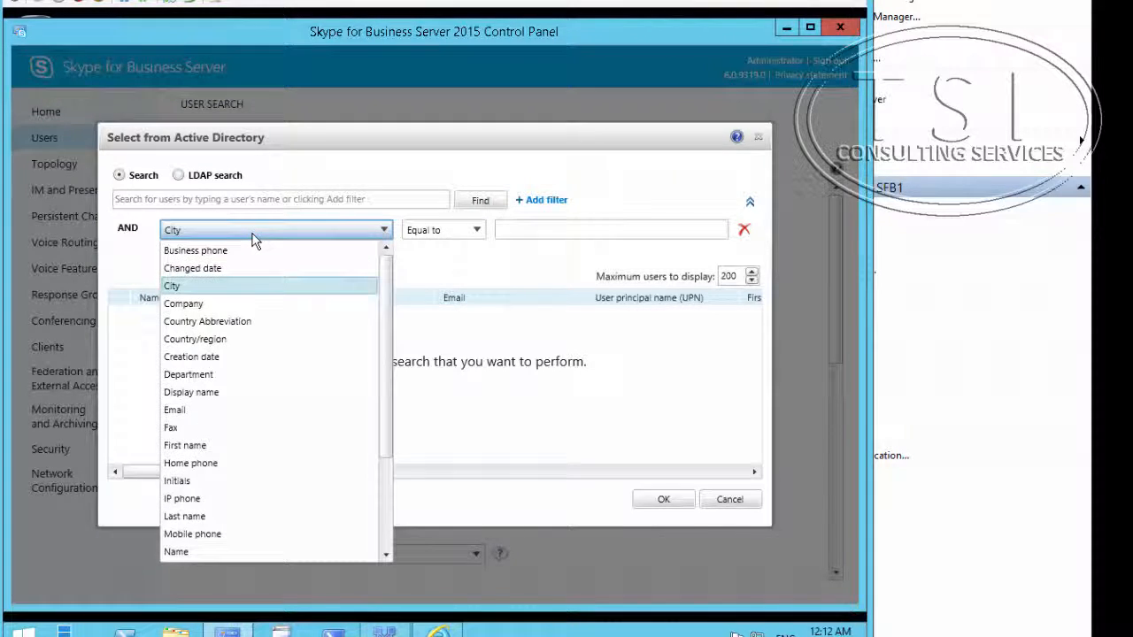
left_click(225, 375)
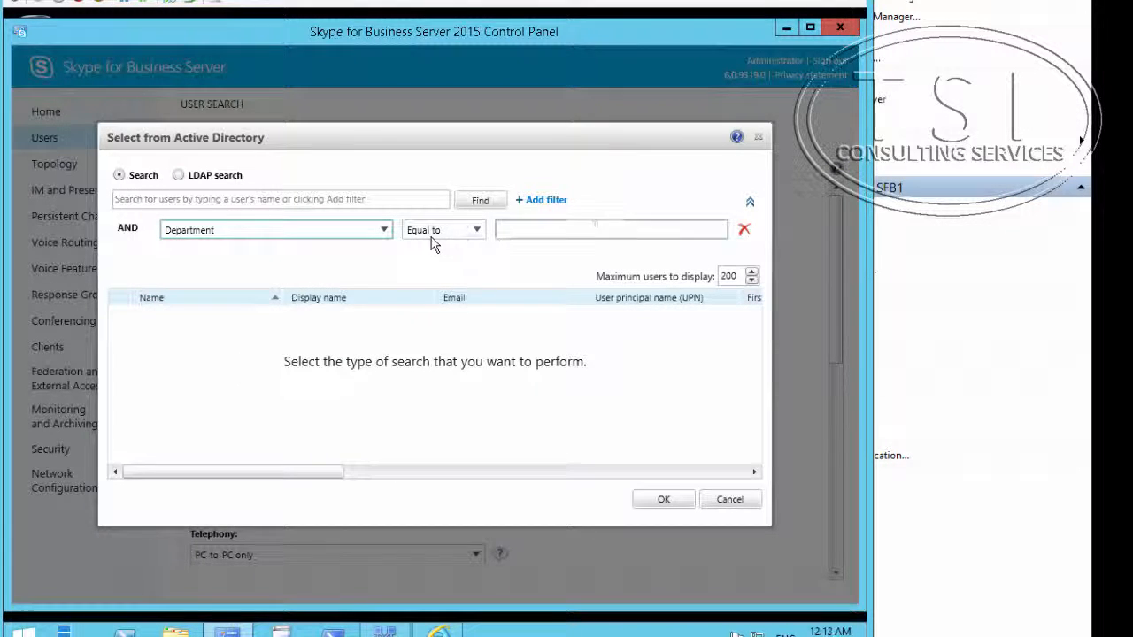
left_click(556, 233)
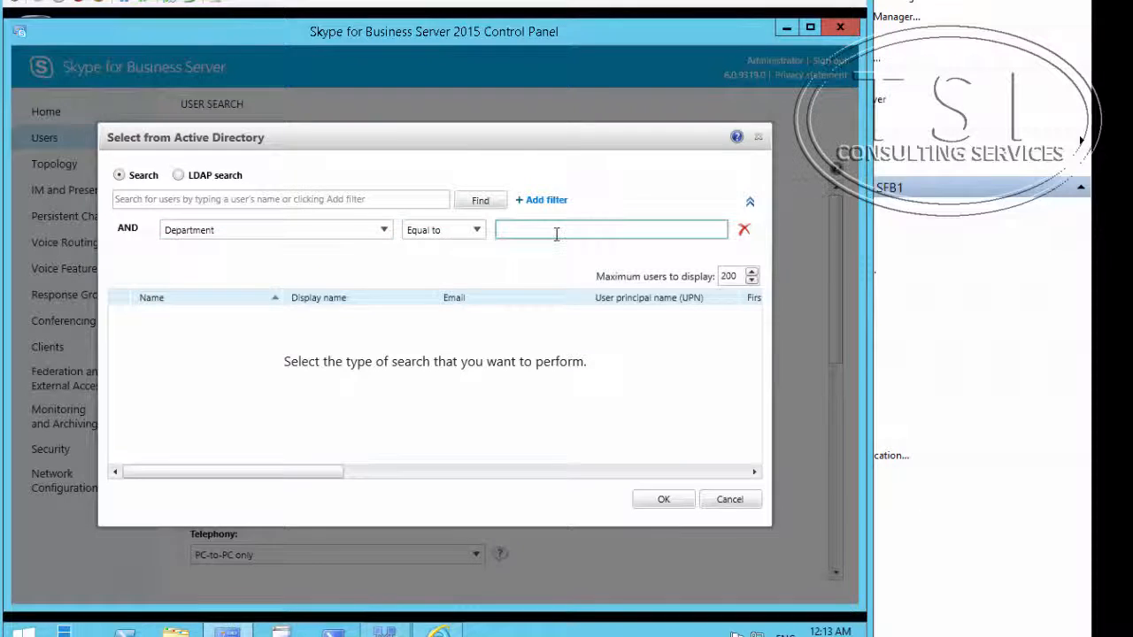
type("Sales")
left_click(660, 503)
Step: Find the sales users, select all 77 results, and add them to the New User form
left_click(479, 203)
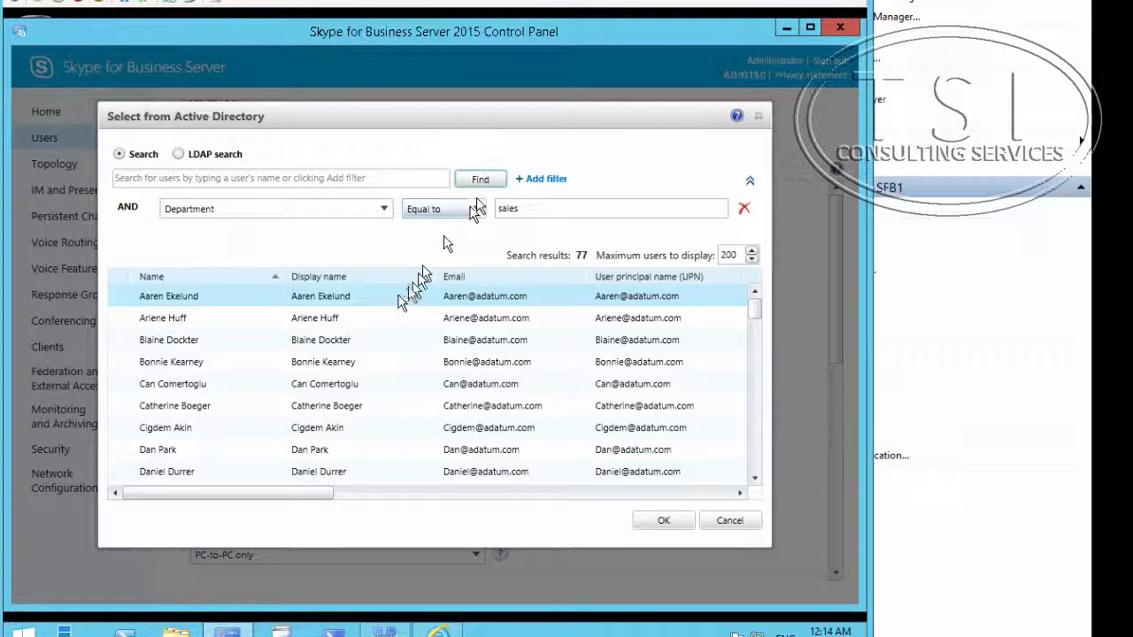
left_click(374, 406, "ctrl")
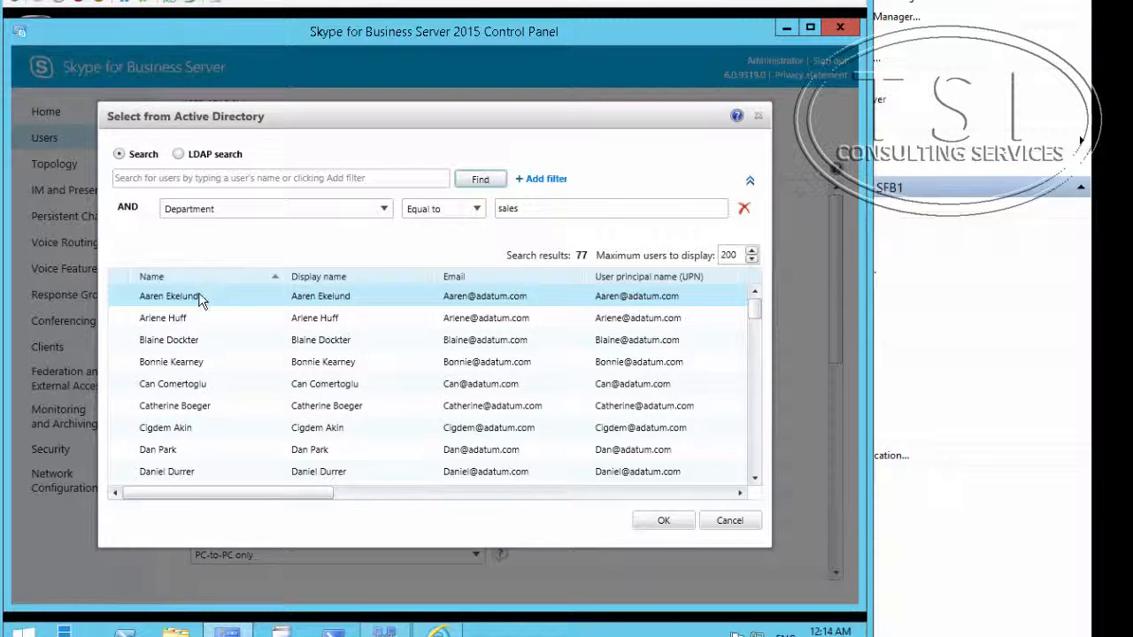
key("ctrl+a")
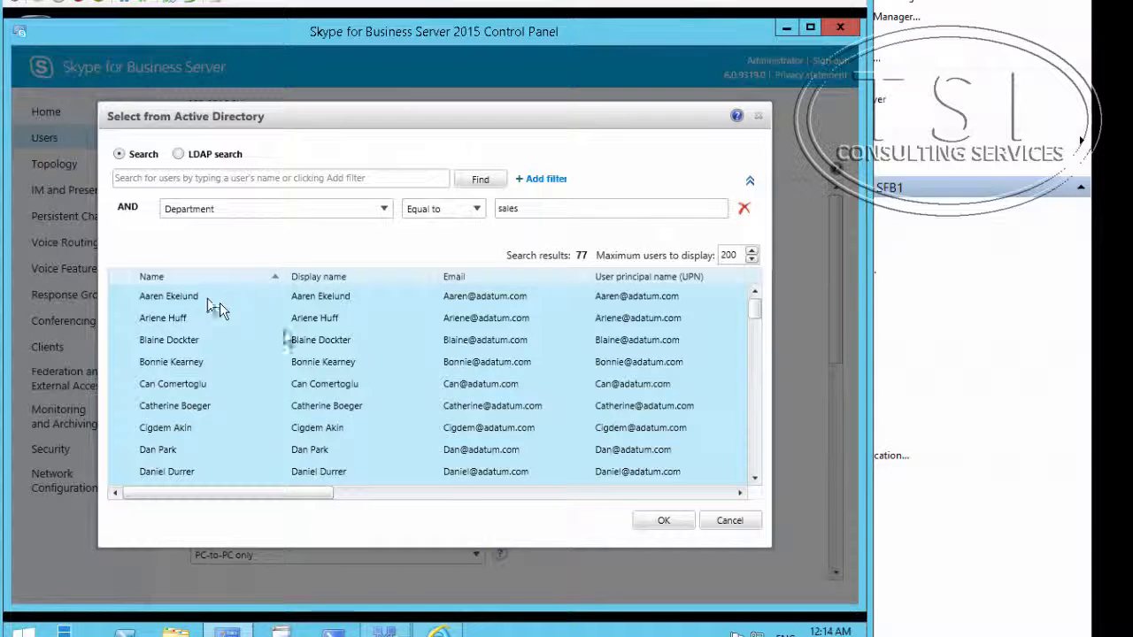
left_click(664, 520)
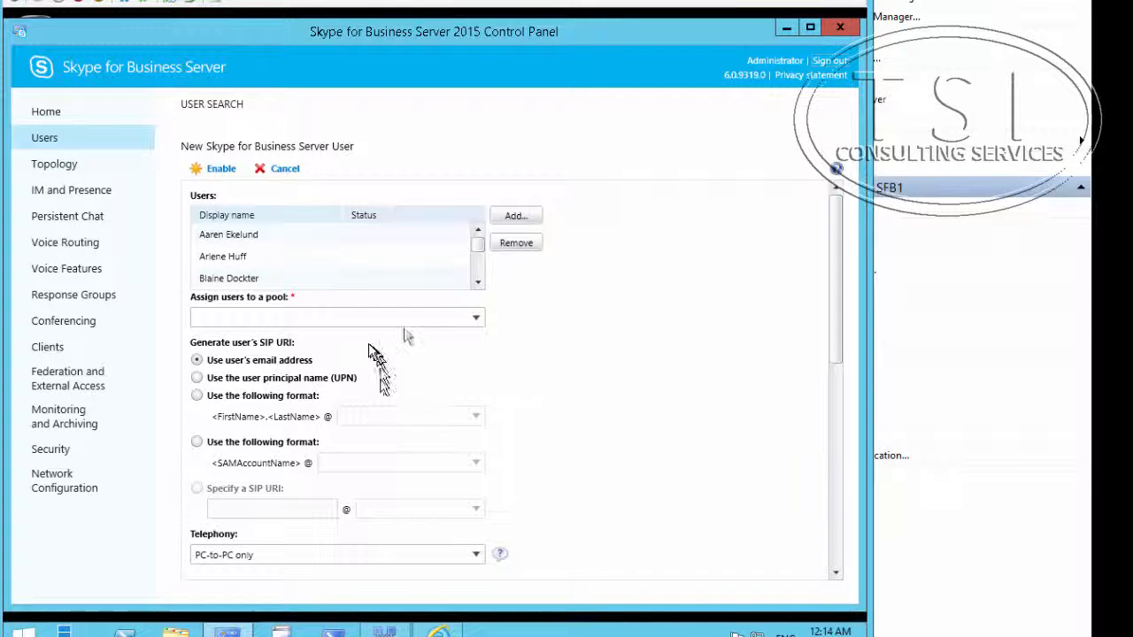
Step: Enable the sales users on NY-pool.adatum.com with Enterprise Voice telephony, then clear the Word highlight
left_click(473, 319)
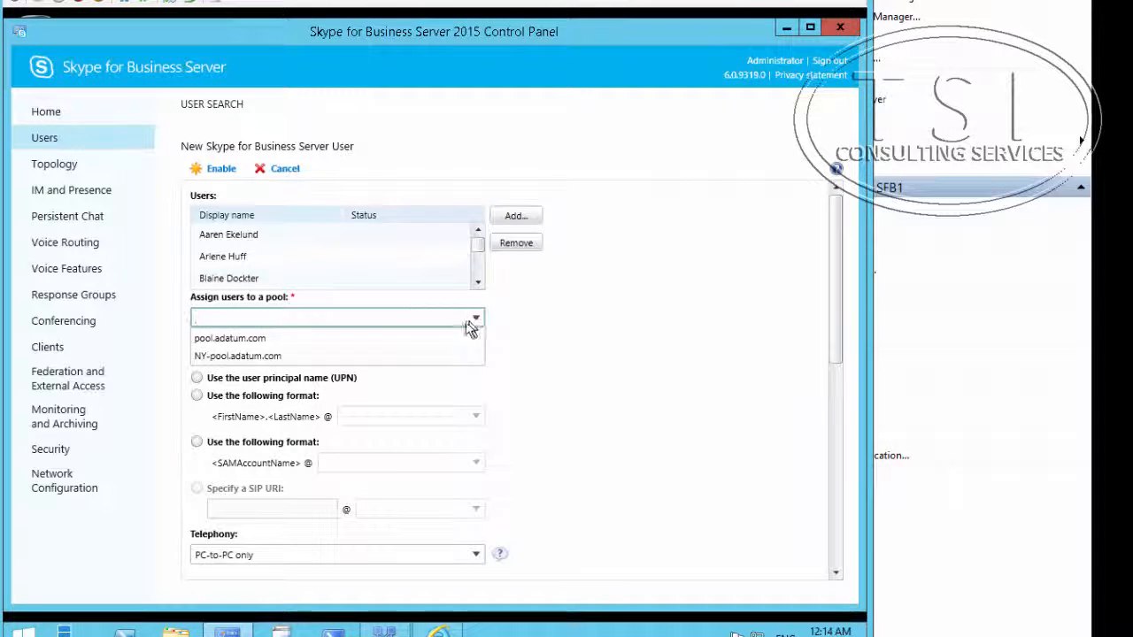
left_click(398, 356)
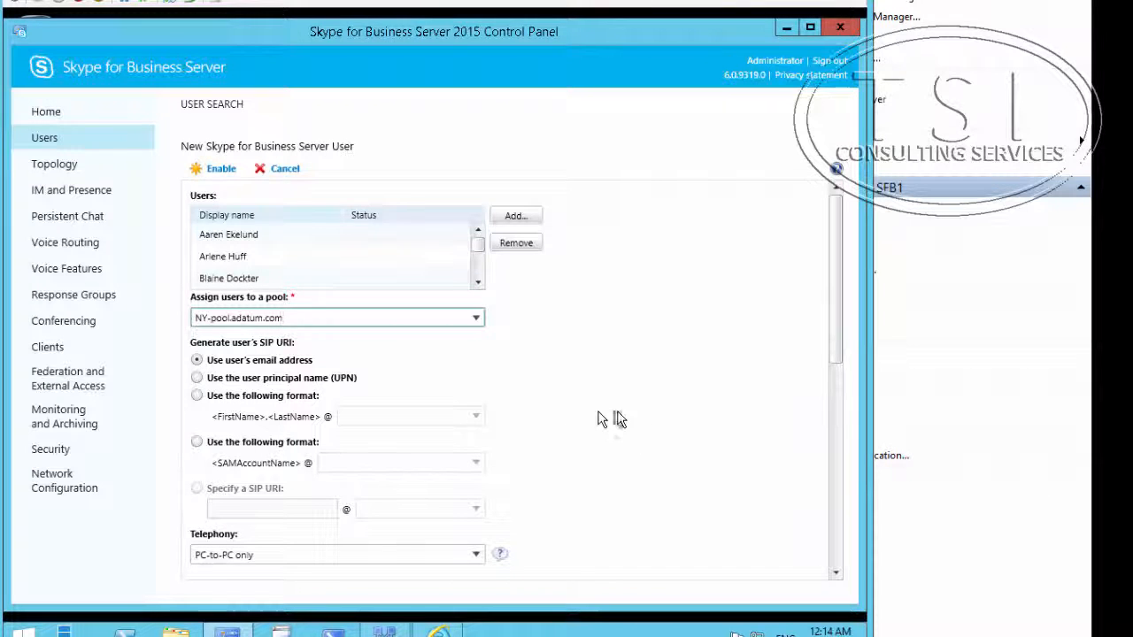
left_click(473, 556)
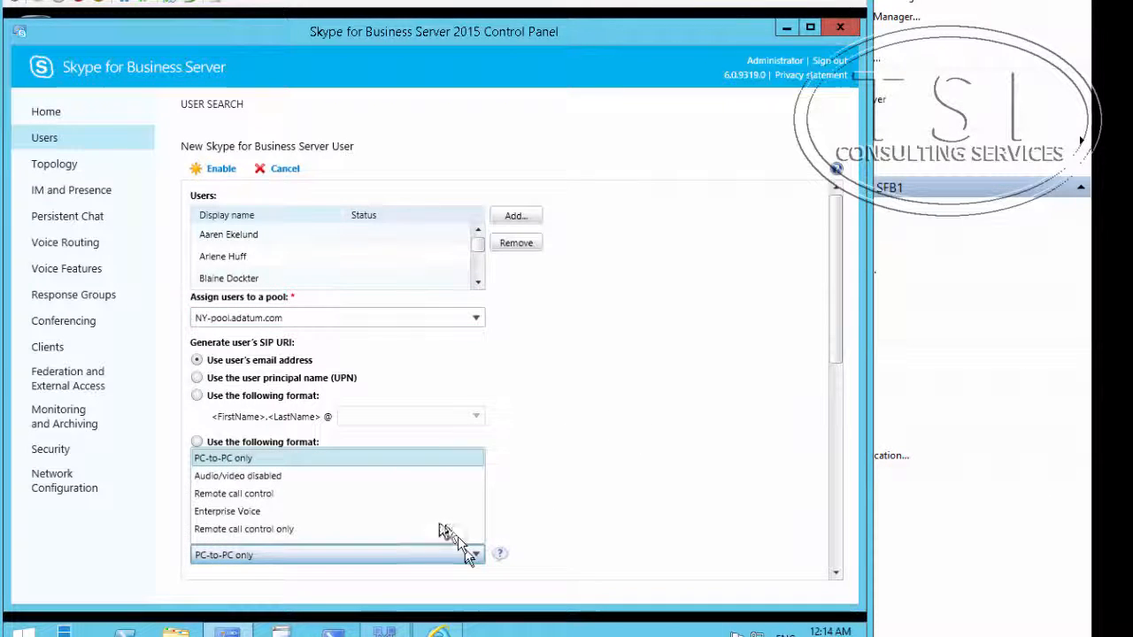
left_click(212, 512)
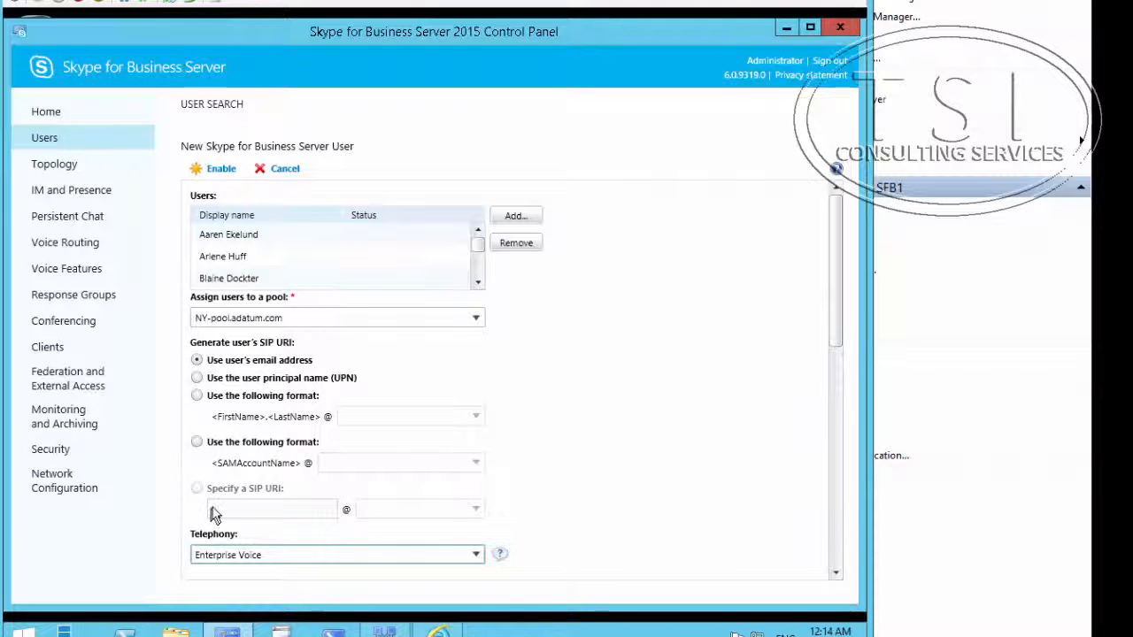
left_click(221, 171)
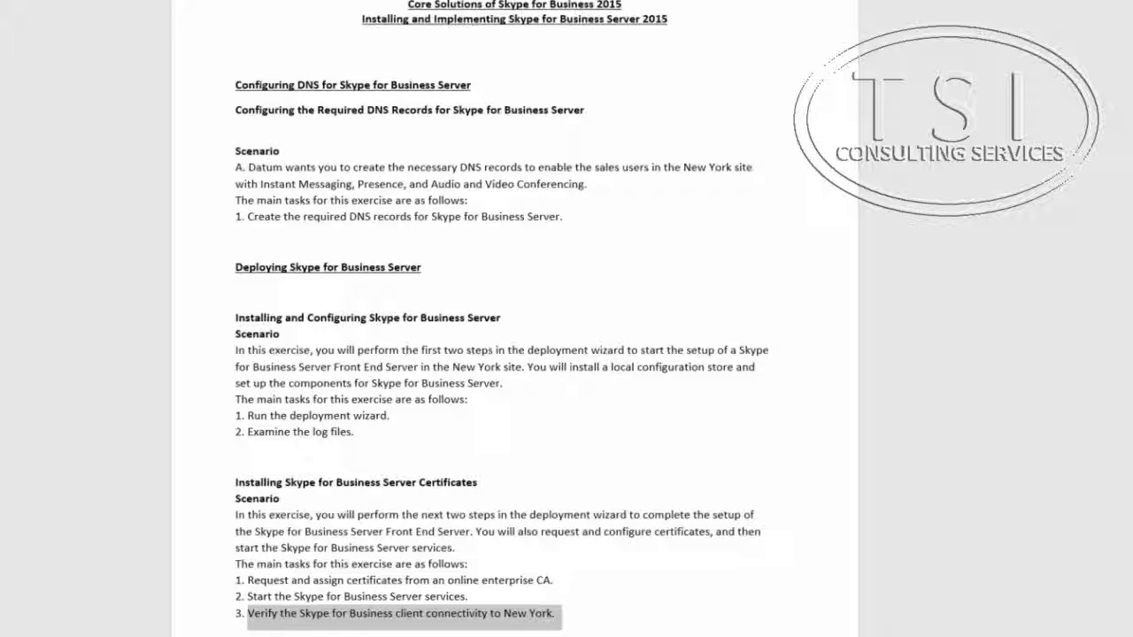
left_click(872, 600)
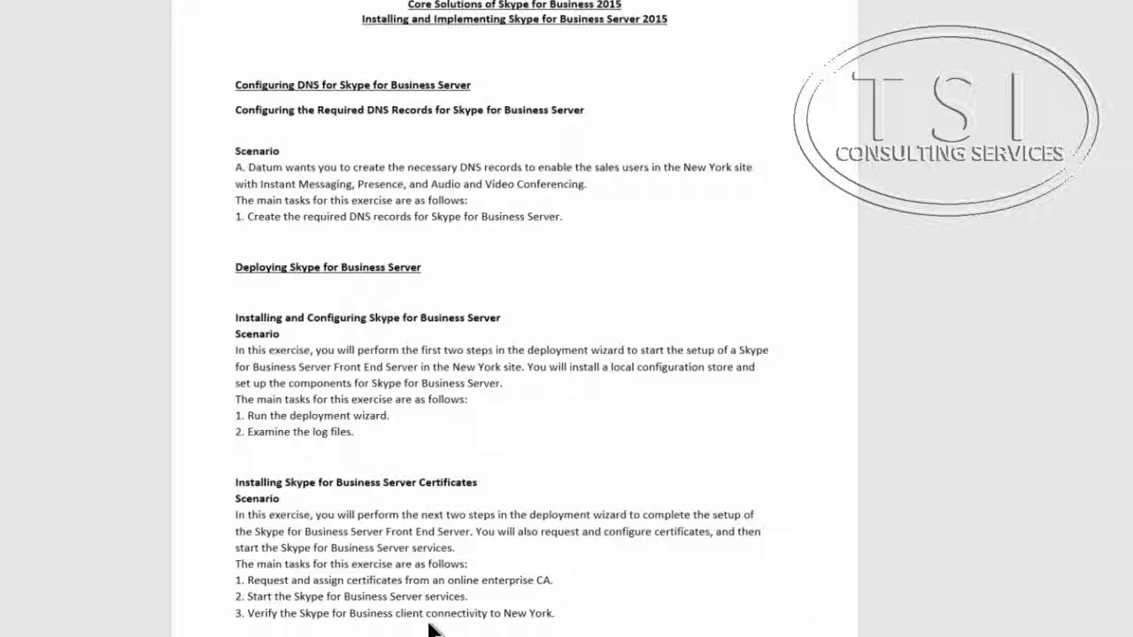